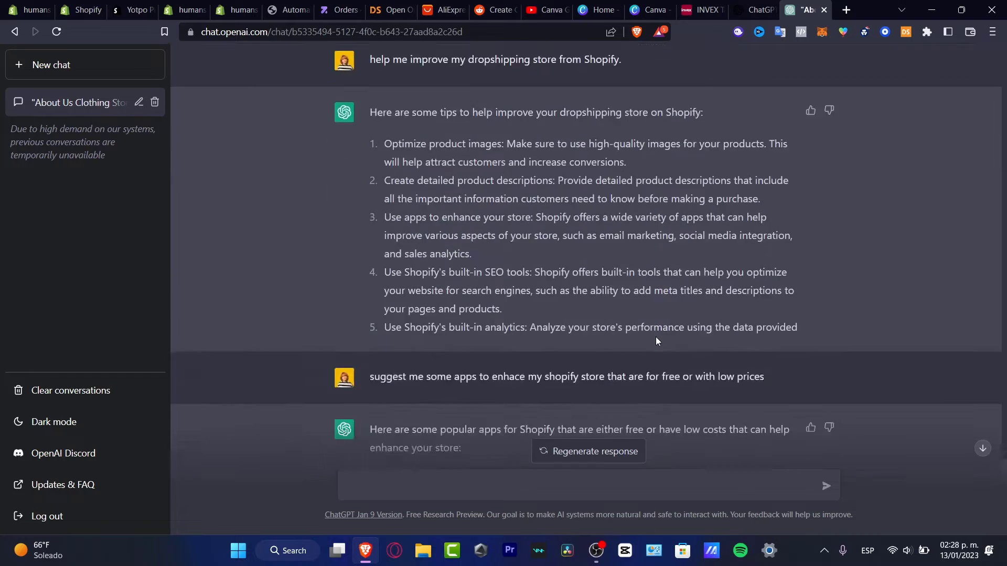
# - Review the ChatGPT conversation's answers on improving the dropshipping store, low-cost Shopify apps, store promotion and suppliers
pyautogui.scroll(7, 571, 297)
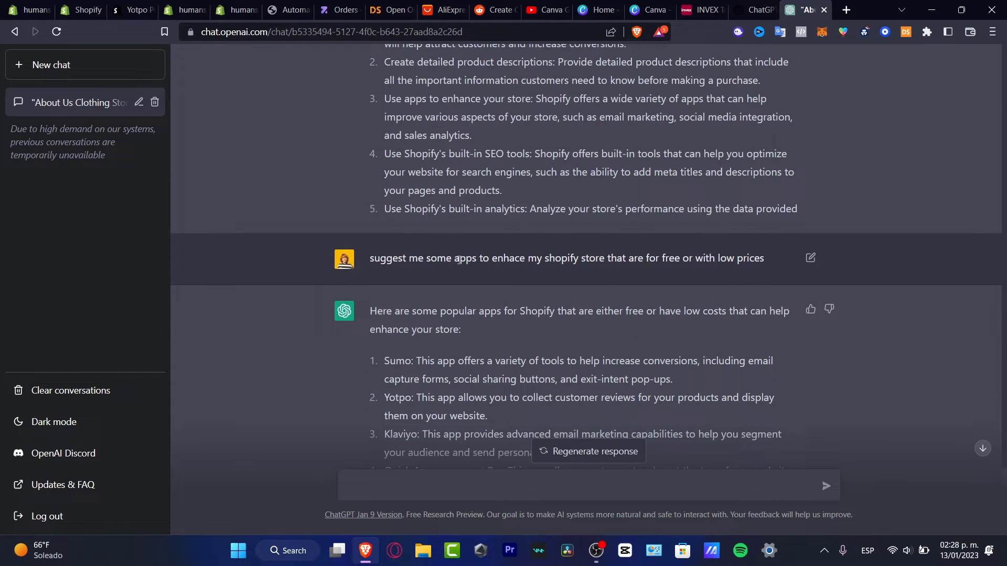
pyautogui.moveTo(459, 259); pyautogui.dragTo(735, 259)
pyautogui.scroll(-7, 618, 337)
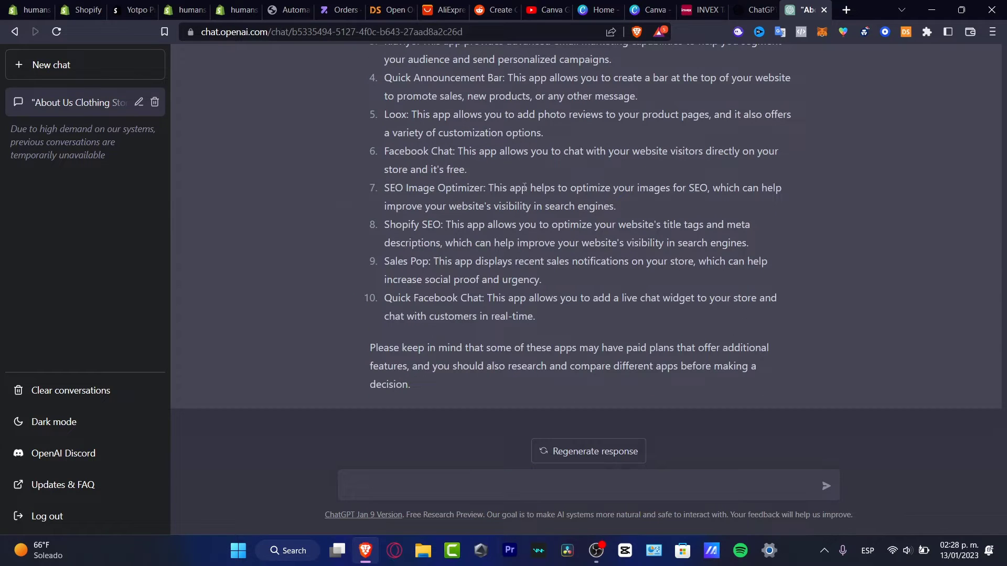
pyautogui.scroll(15, 482, 215)
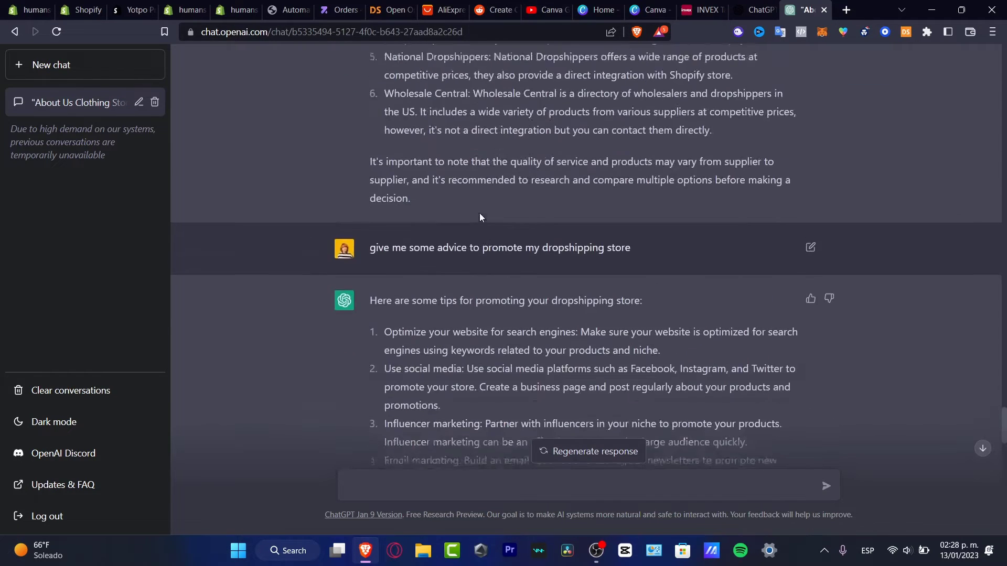
pyautogui.scroll(7, 480, 215)
pyautogui.scroll(-16, 479, 215)
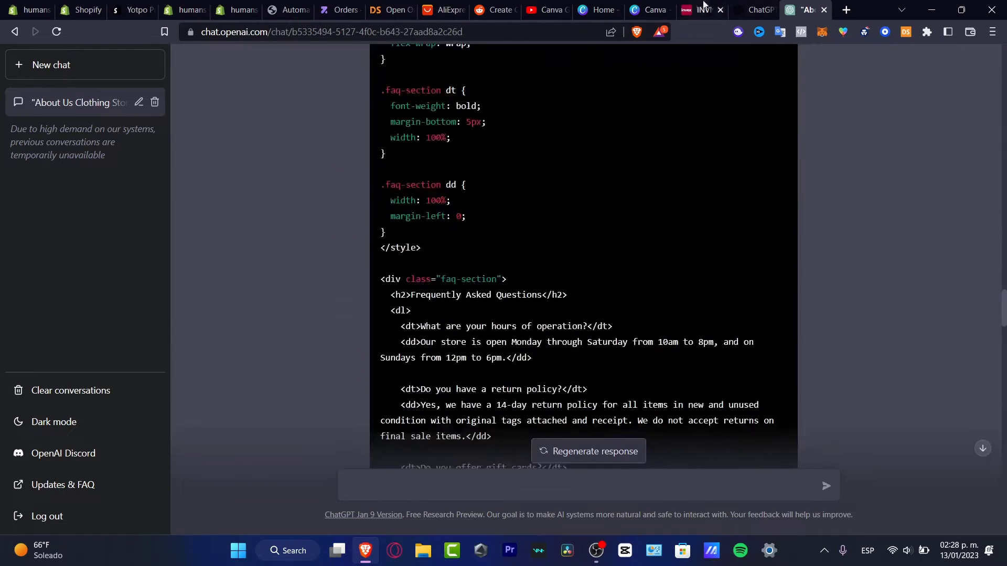
# - Switch to the ChatGPT blog page and go to the OpenAI home page from it
pyautogui.click(763, 14)
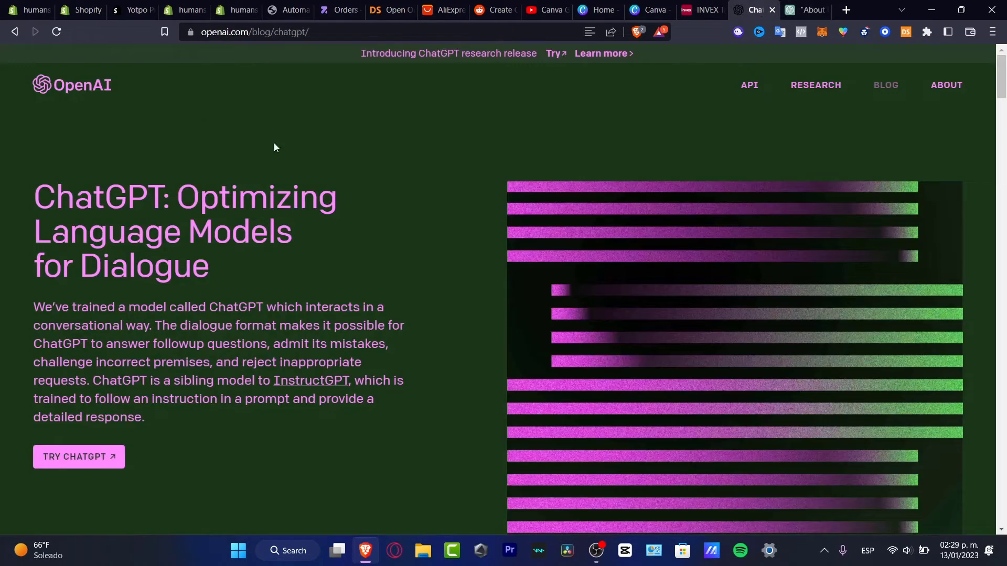
pyautogui.click(107, 85)
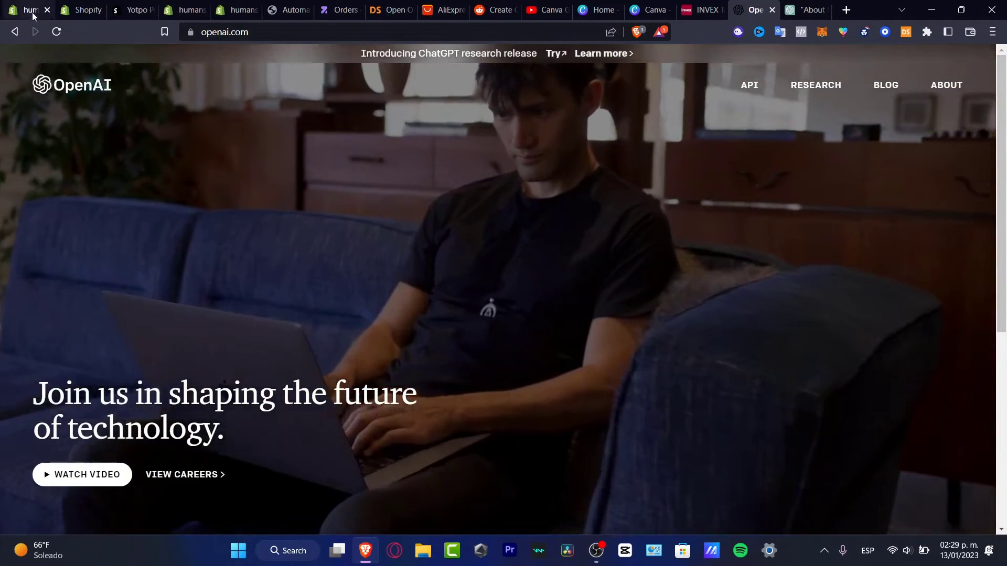
# - Switch to the Shopify admin and open the Carry On Business Travel Bag product from the product list
pyautogui.click(32, 15)
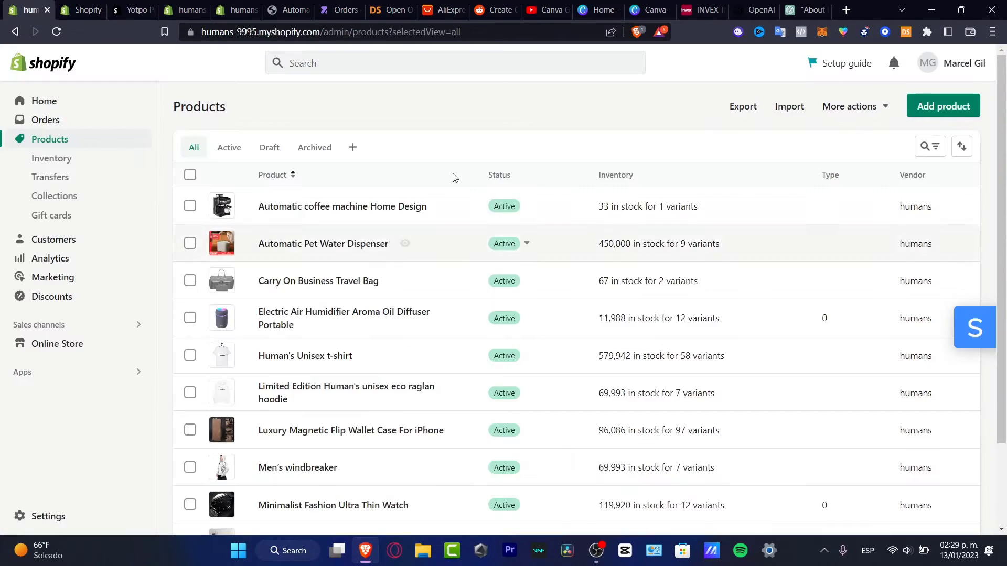
pyautogui.click(104, 106)
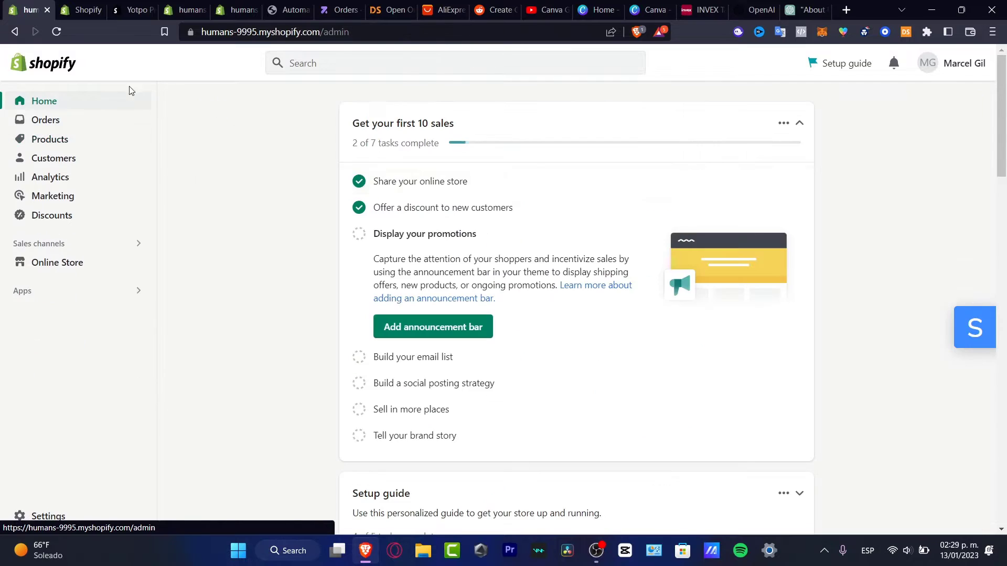
pyautogui.click(53, 148)
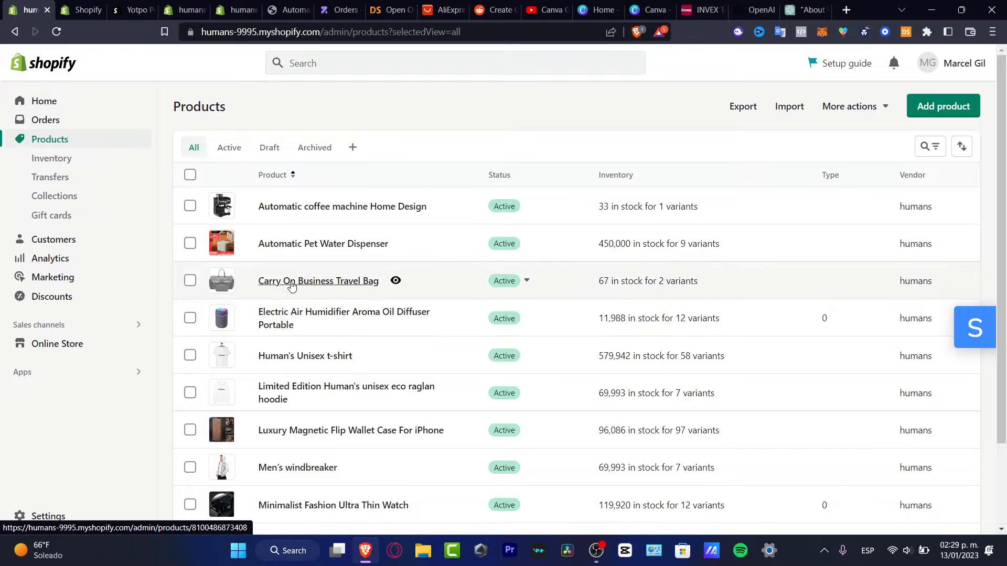
pyautogui.click(293, 286)
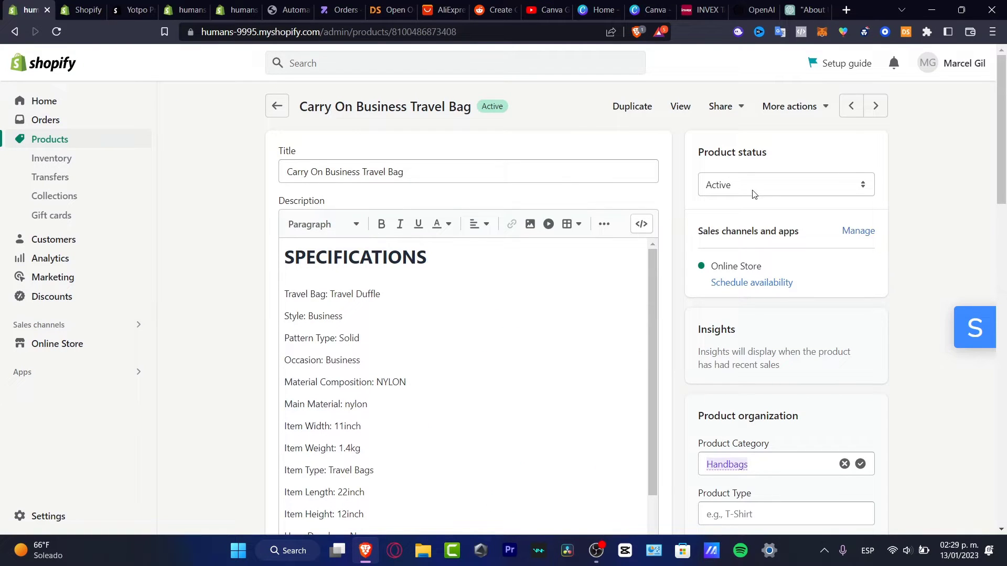
# - Download the product's main gray bag image as a JPEG into the Downloads folder
pyautogui.scroll(-7, 931, 233)
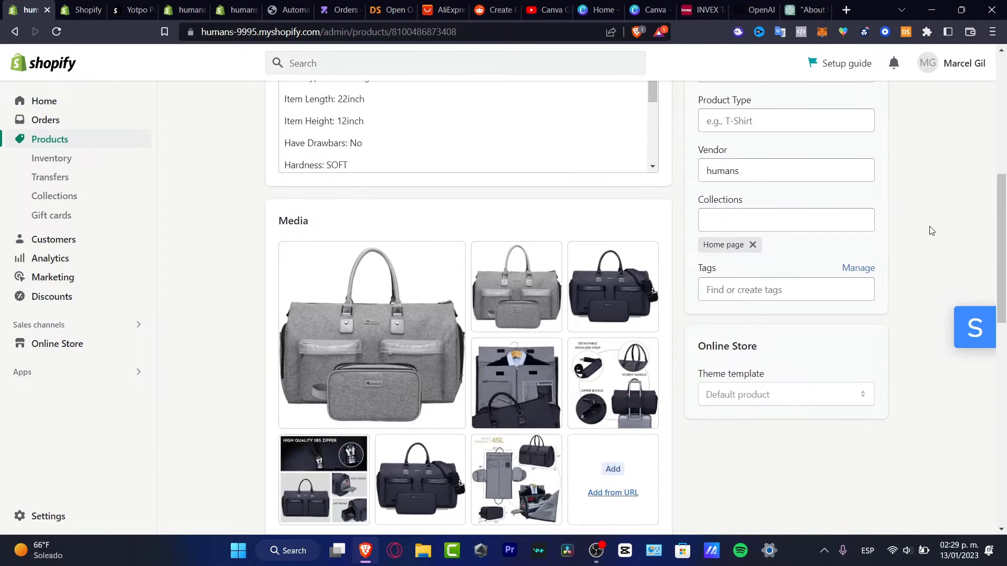
pyautogui.scroll(-3, 923, 344)
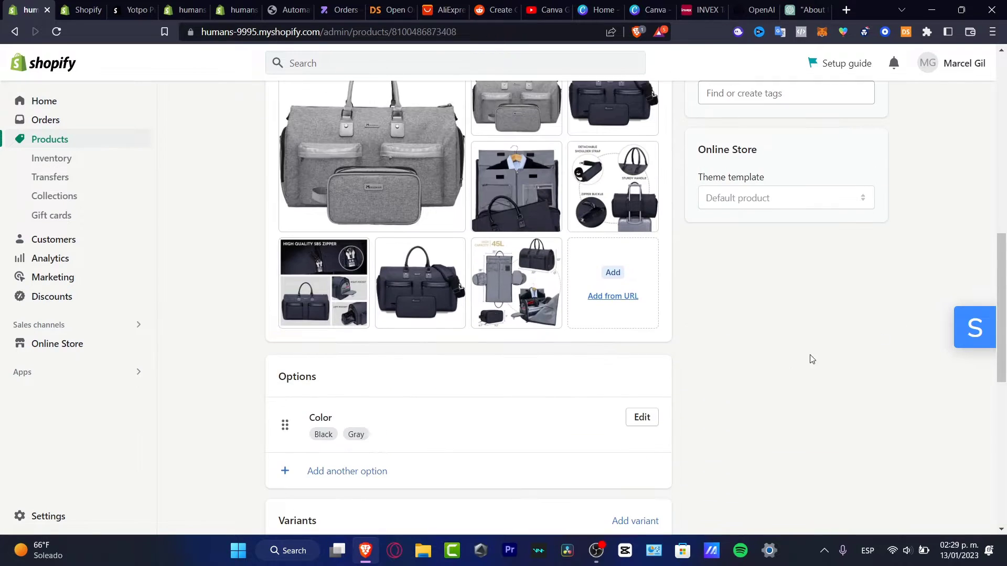
pyautogui.click(406, 161)
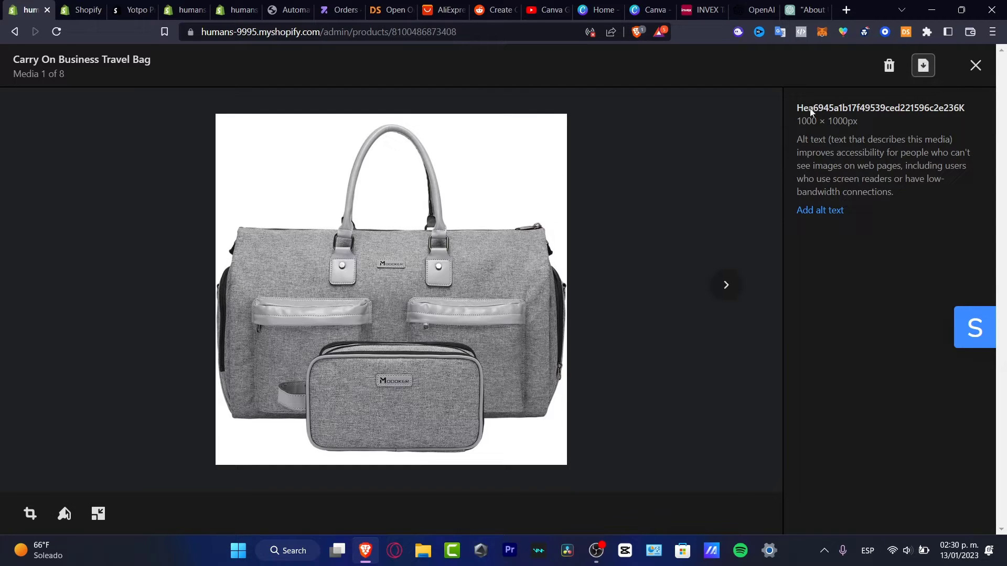
pyautogui.click(927, 68)
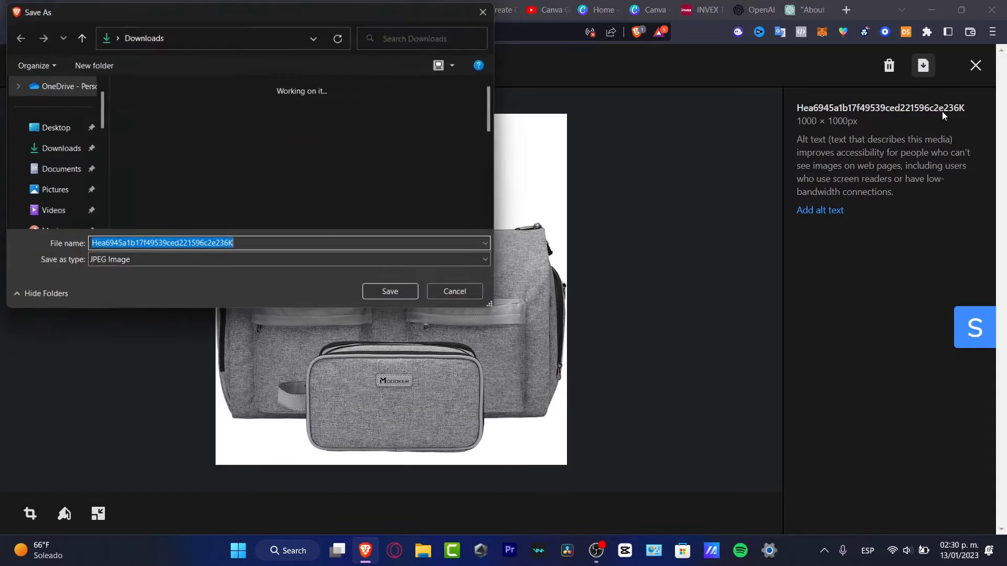
pyautogui.click(59, 149)
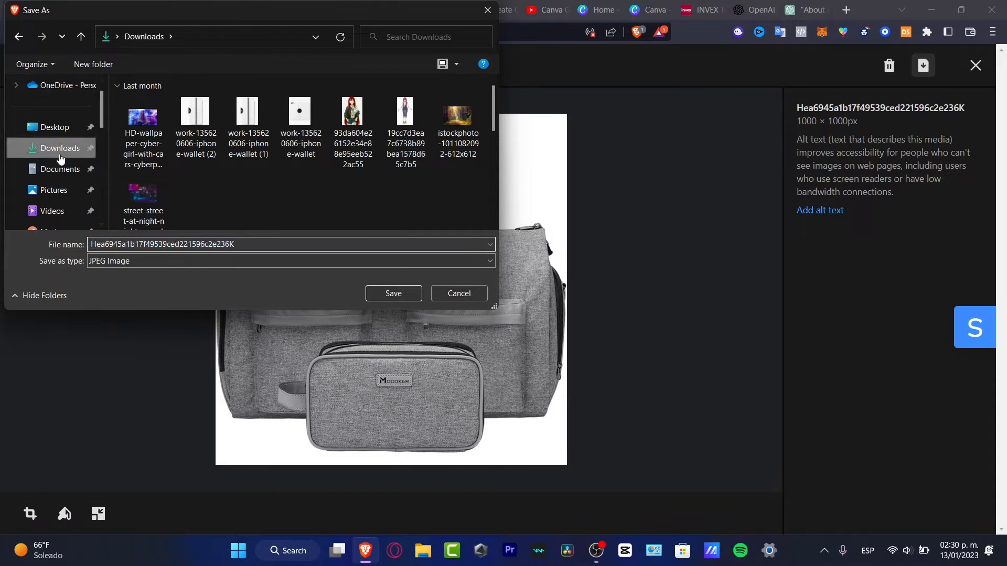
pyautogui.click(401, 292)
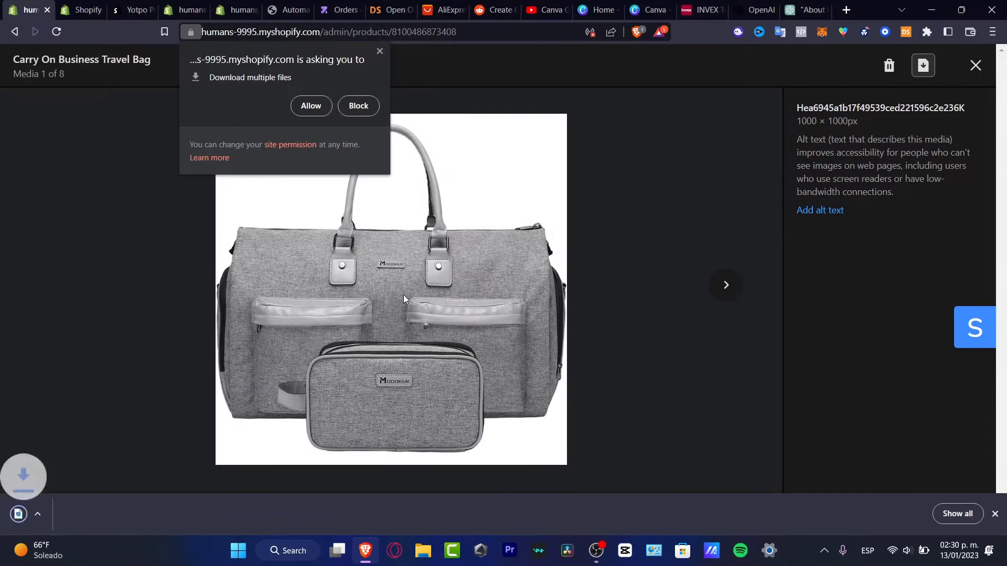
# - Return to the OpenAI home page and open the featured DALL·E 2 page
pyautogui.click(755, 10)
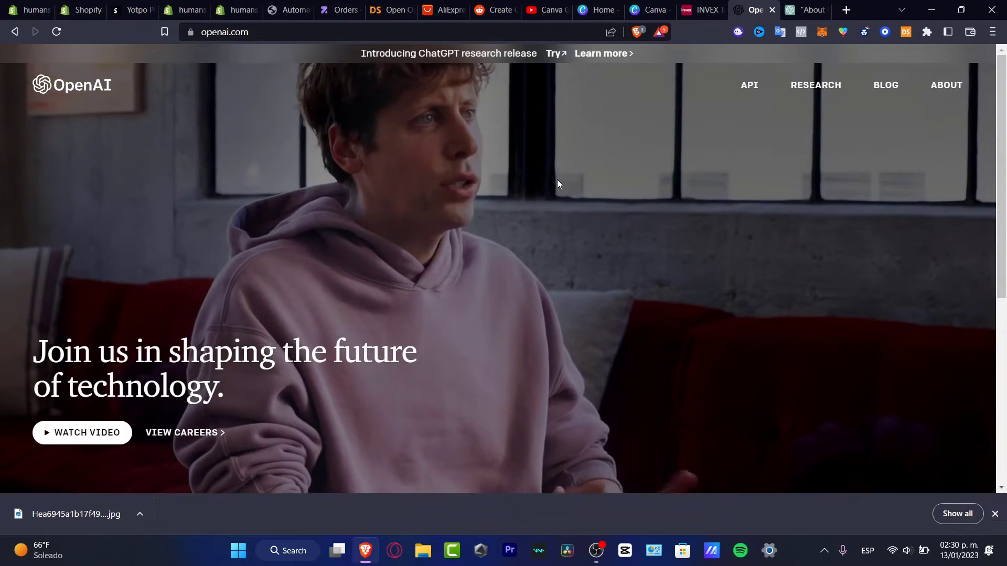
pyautogui.scroll(-3, 560, 181)
pyautogui.scroll(-3, 565, 186)
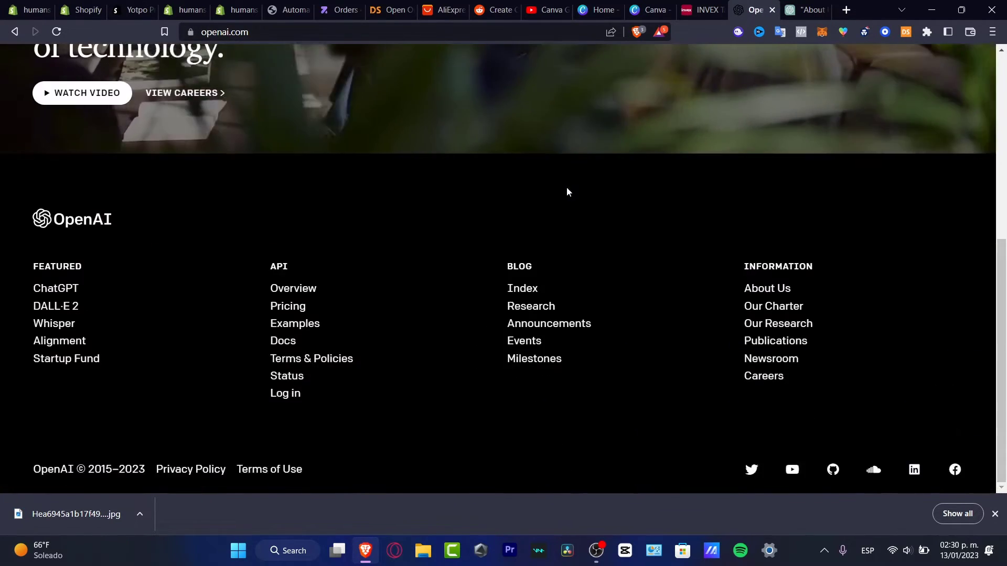
pyautogui.click(69, 308)
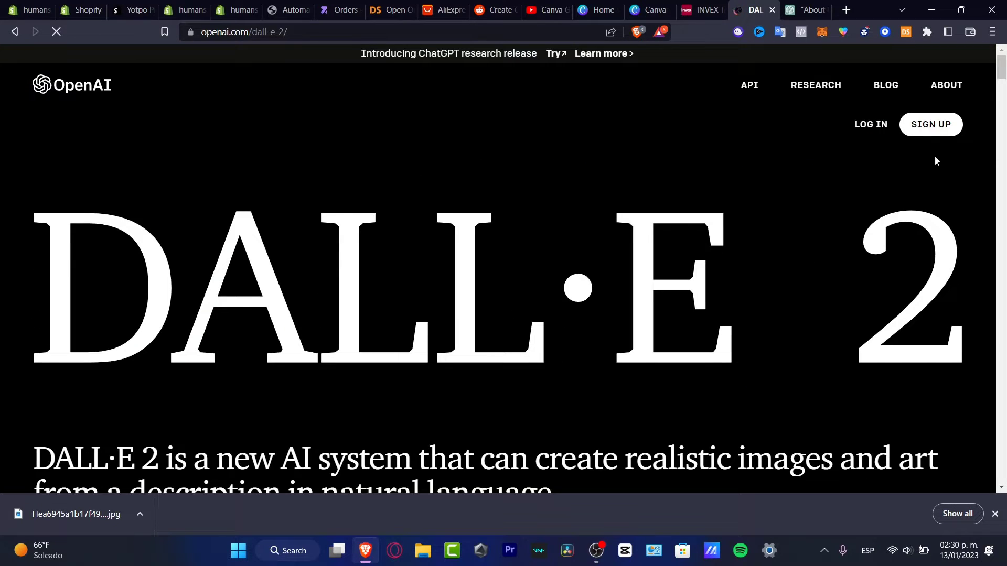
# - Log in to DALL·E with the Google account and close the leftover DALL·E 2 page
pyautogui.click(883, 126)
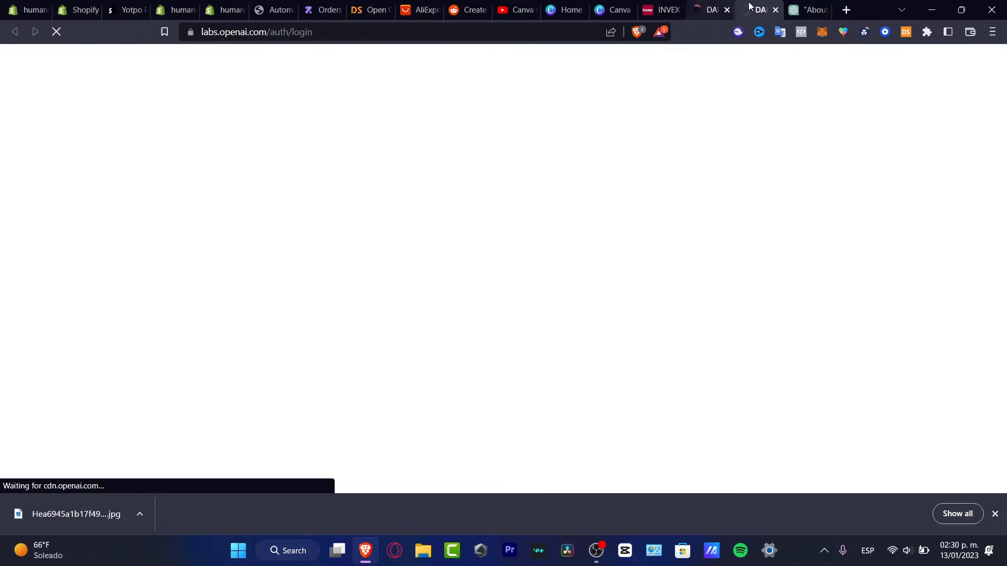
pyautogui.click(726, 11)
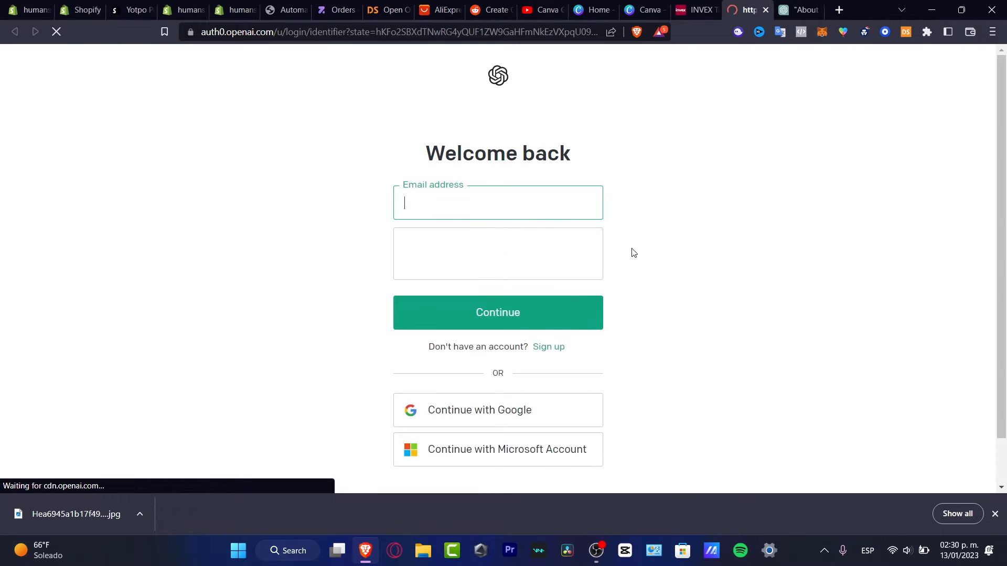
pyautogui.click(537, 412)
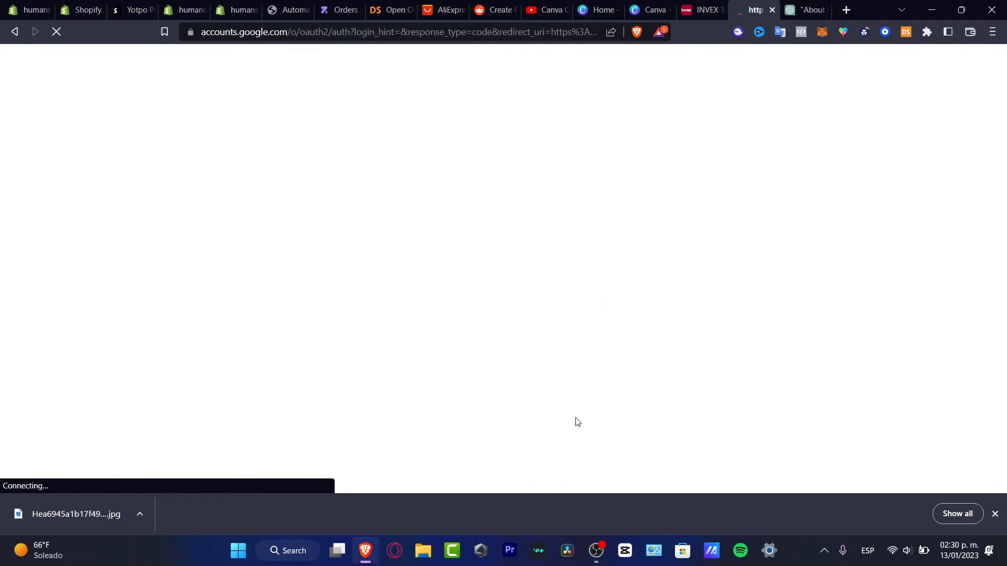
pyautogui.click(498, 266)
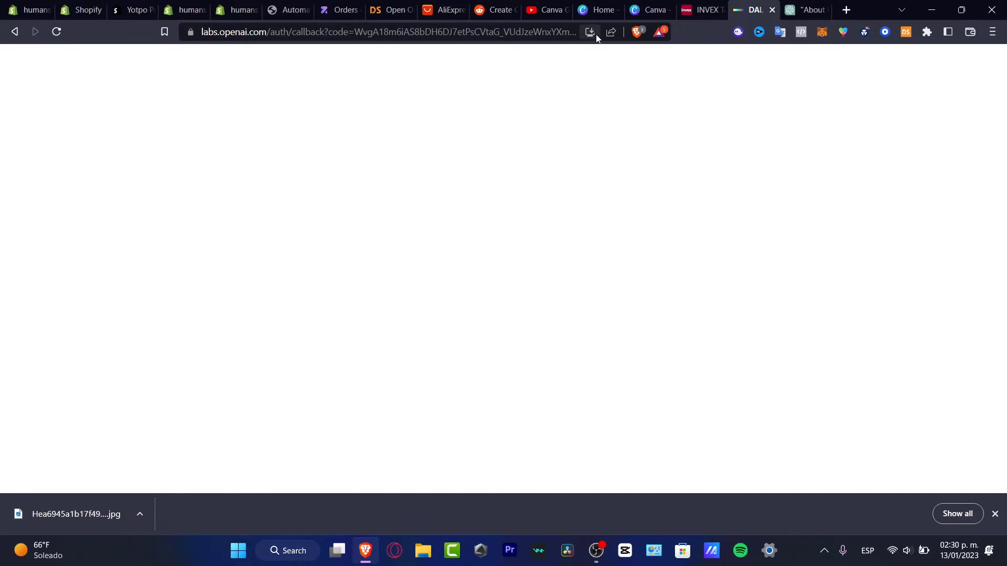
# - View the downloaded bag image in Fotos, set as the app to always open .jpg files, and close it
pyautogui.click(97, 512)
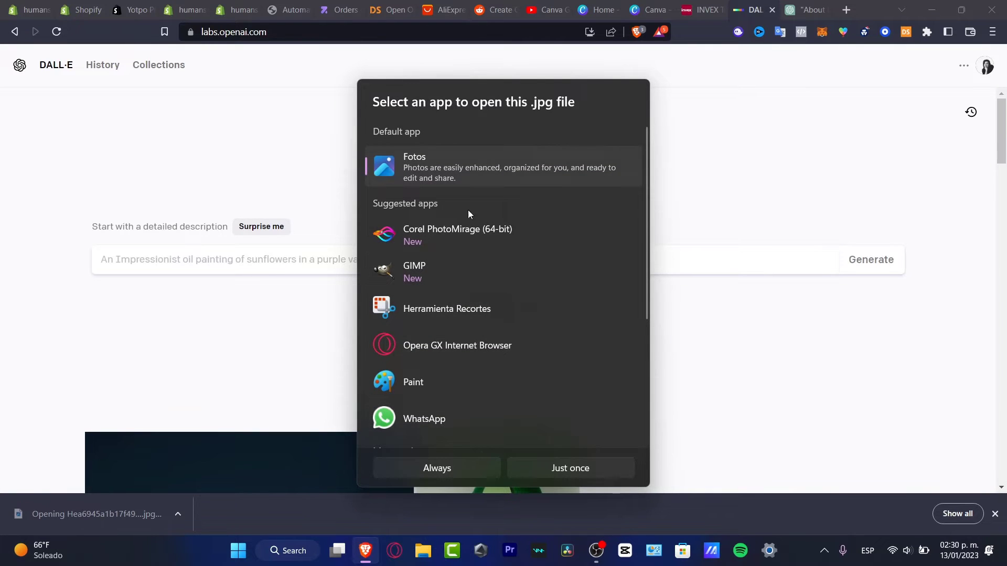
pyautogui.click(461, 470)
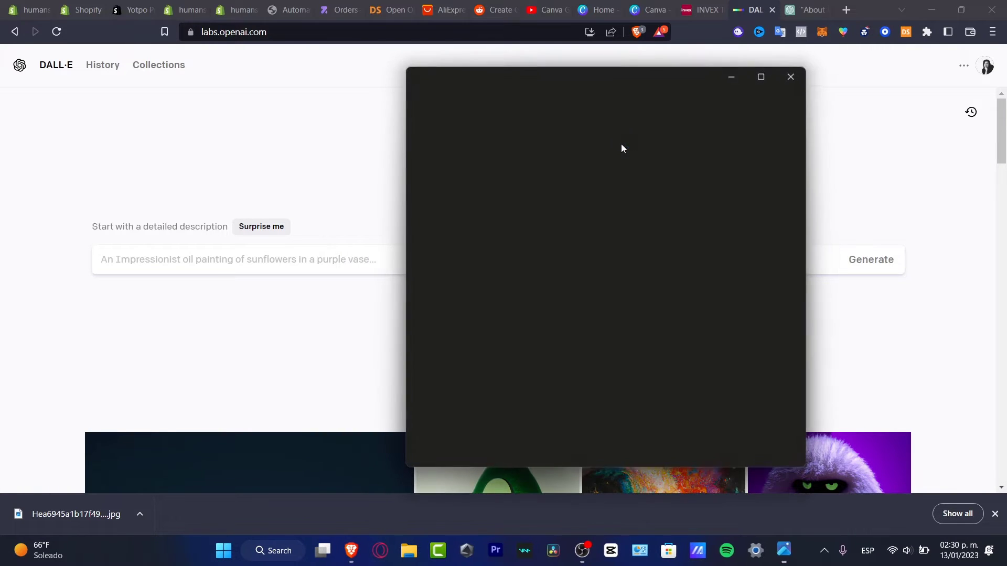
pyautogui.moveTo(515, 76); pyautogui.dragTo(583, 60)
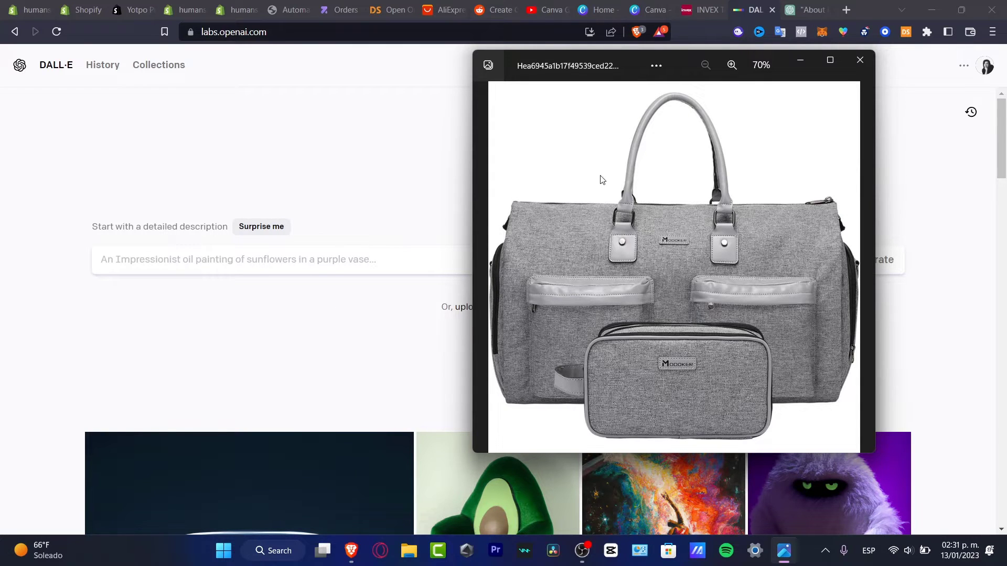
pyautogui.click(861, 62)
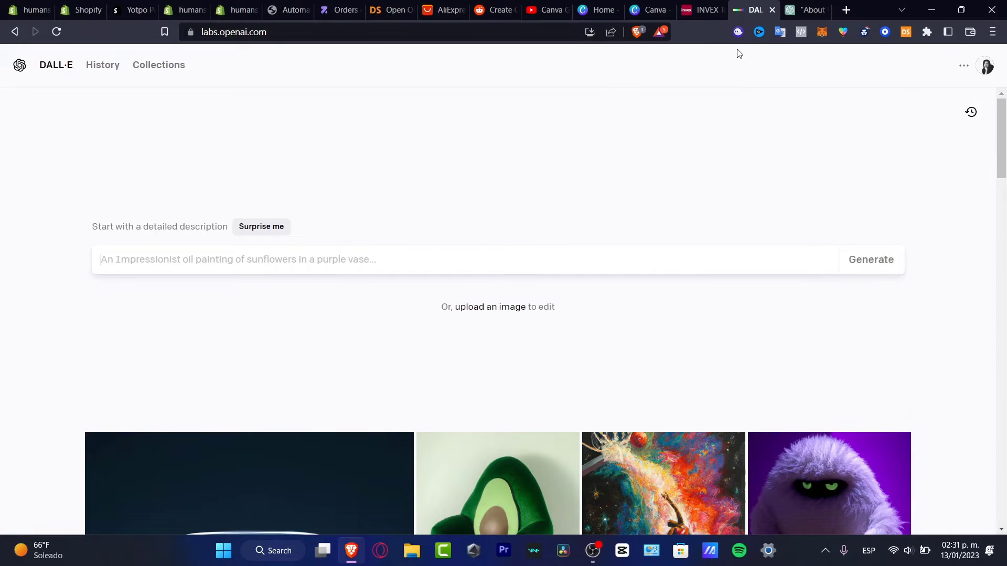
# - Switch to Canva and create a new design with the custom size 2000 × 2000 px
pyautogui.click(607, 9)
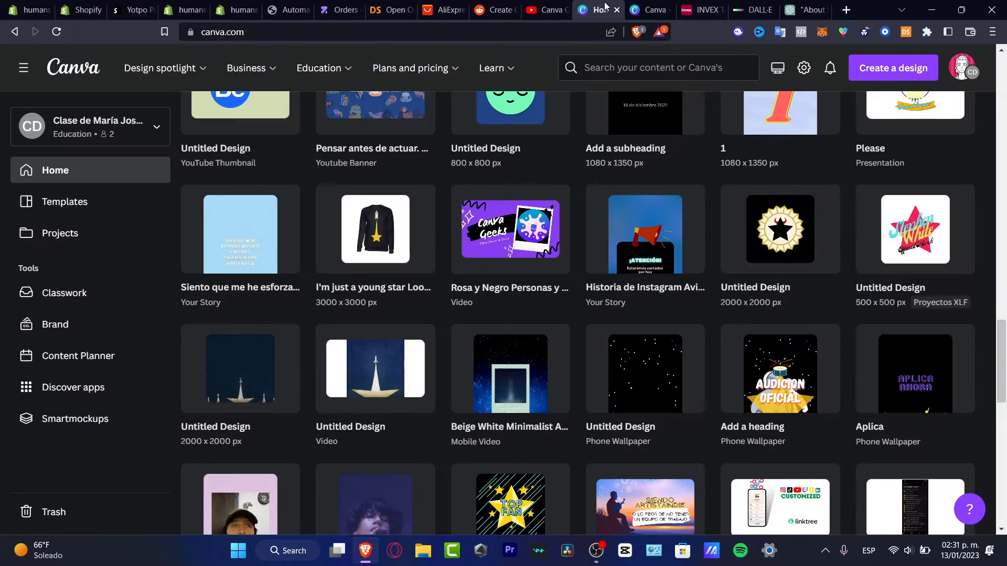
pyautogui.scroll(10, 637, 150)
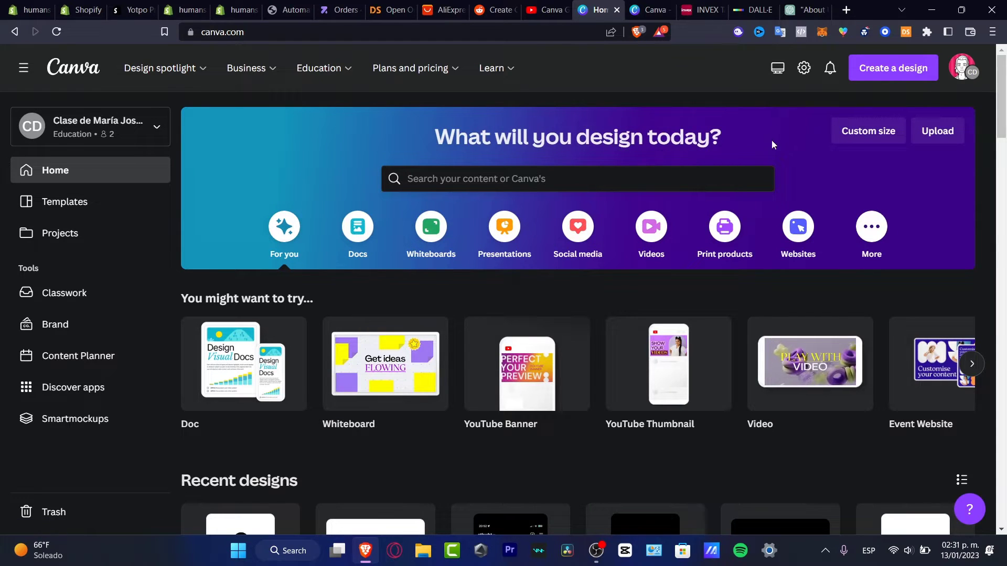
pyautogui.click(895, 60)
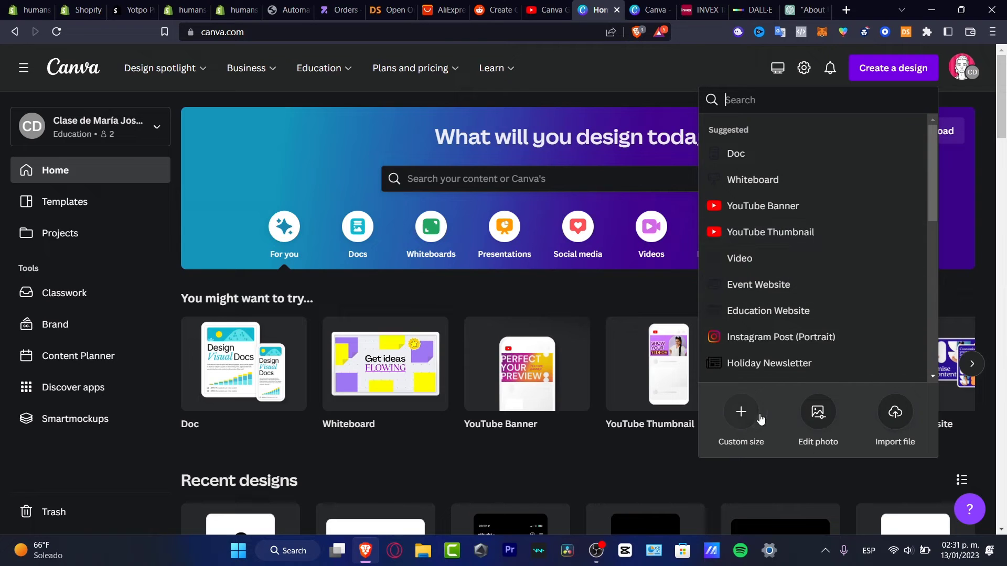
pyautogui.click(755, 417)
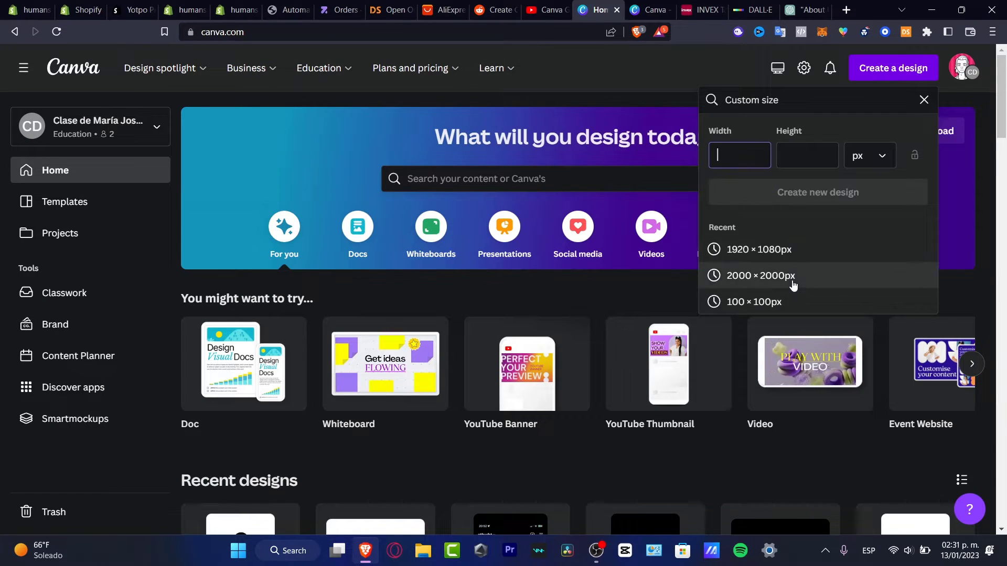
pyautogui.click(794, 283)
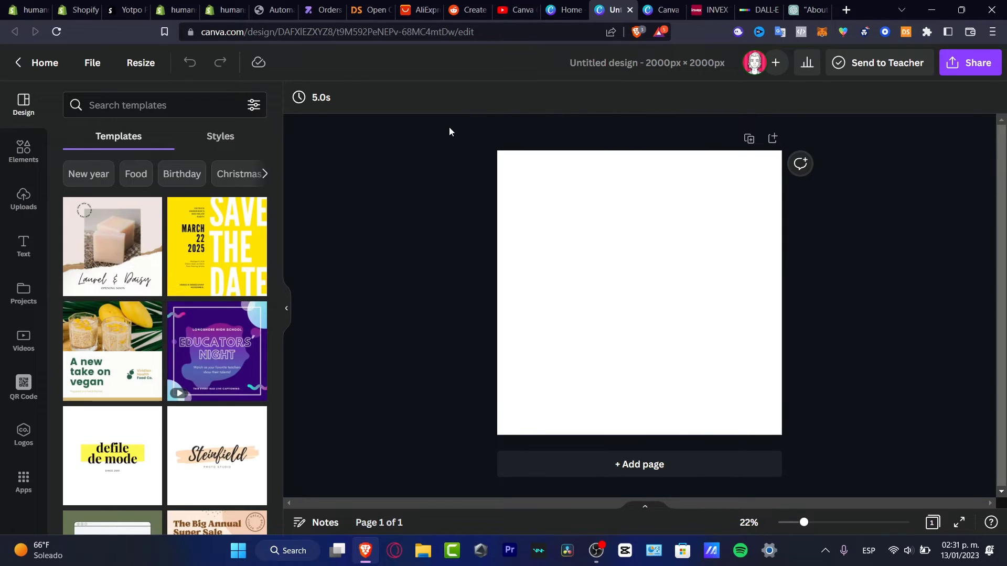
# - Upload the downloaded travel bag image from the Downloads folder to the Canva uploads
pyautogui.click(27, 206)
pyautogui.click(143, 171)
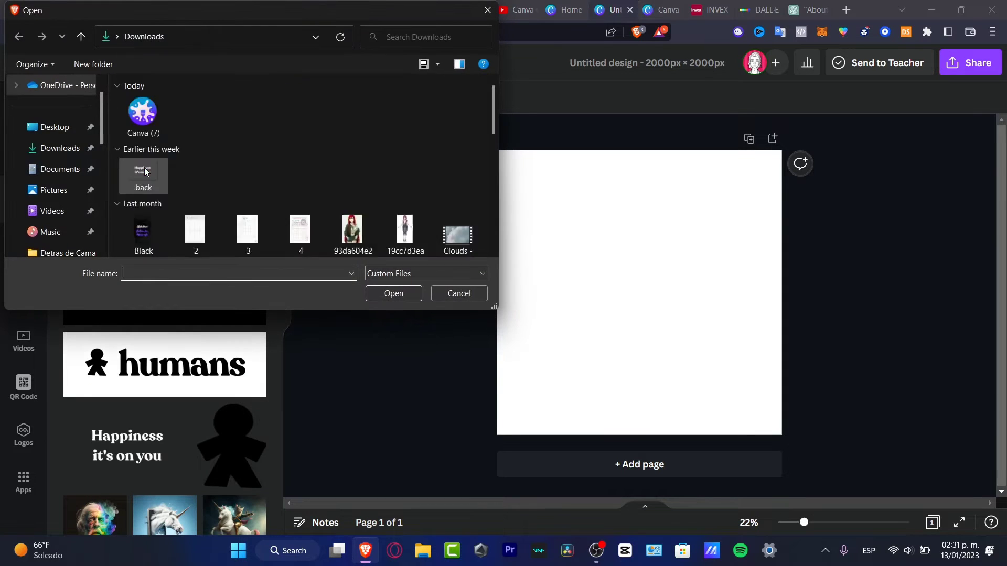
pyautogui.click(151, 135)
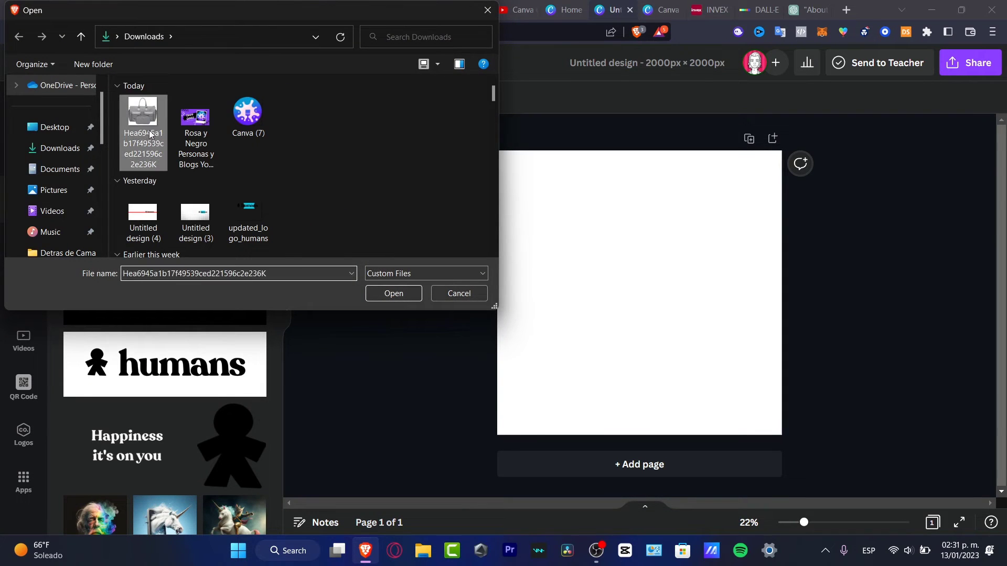
pyautogui.click(398, 300)
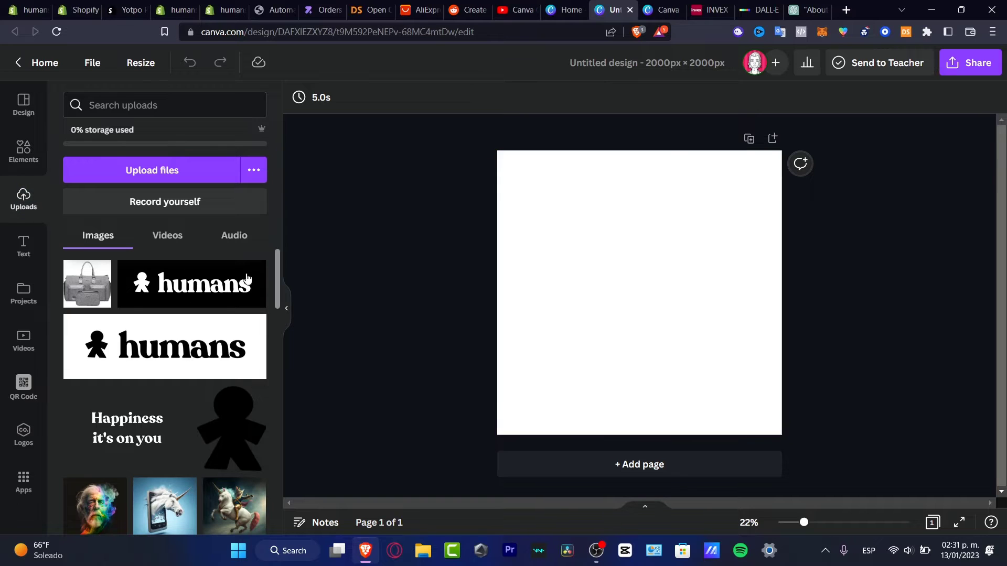
# - Place the uploaded travel bag image centred on the page and remove its background
pyautogui.click(94, 287)
pyautogui.moveTo(621, 302); pyautogui.dragTo(601, 327)
pyautogui.moveTo(712, 222); pyautogui.dragTo(712, 257)
pyautogui.moveTo(712, 222)
pyautogui.mouseDown()
pyautogui.moveTo(756, 177)
pyautogui.moveTo(707, 222)
pyautogui.mouseUp()
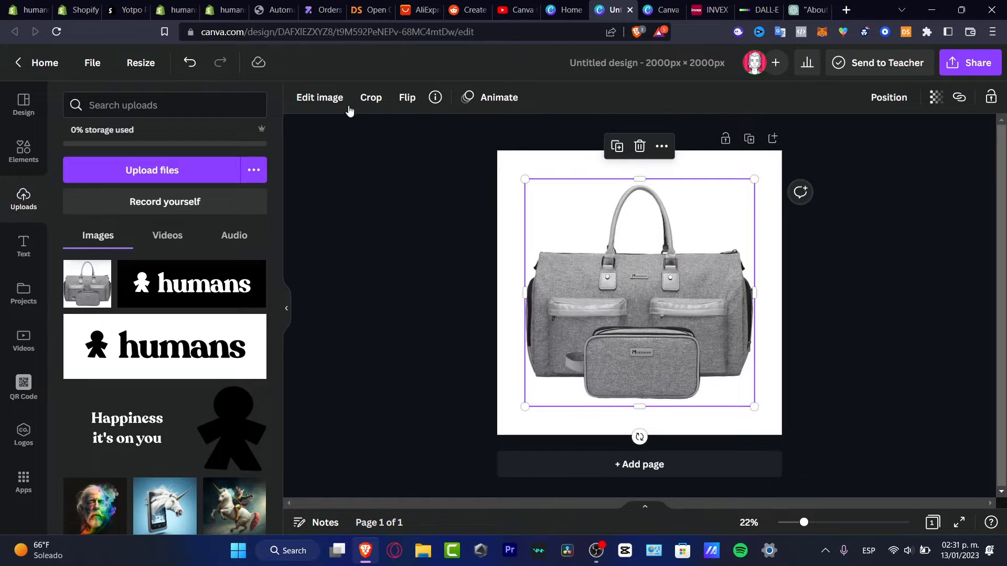
pyautogui.click(347, 107)
pyautogui.click(96, 220)
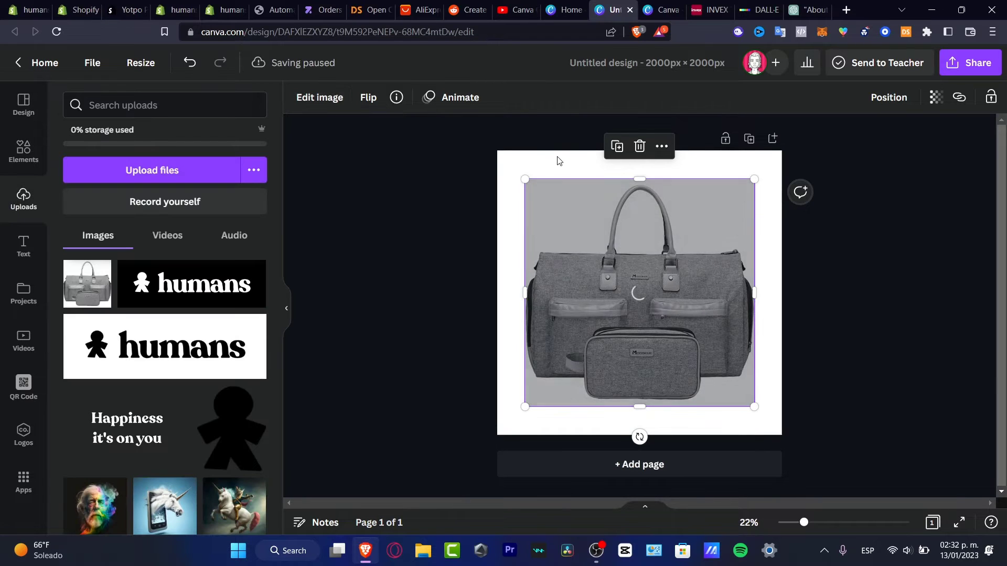
# - Try several page background colours, including green, brown, black and white, settling on the light blue from the In the Blue palette
pyautogui.click(519, 177)
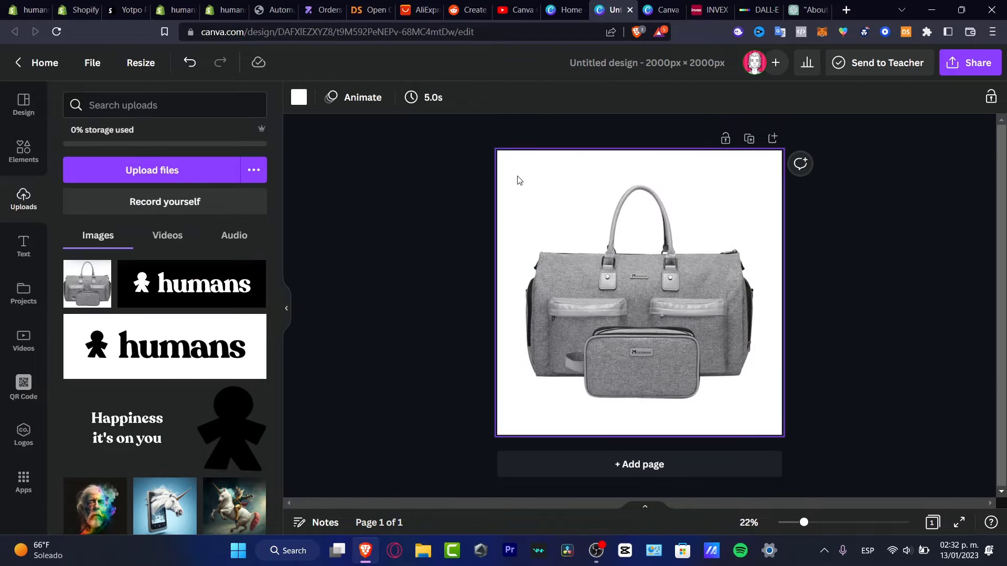
pyautogui.click(299, 98)
pyautogui.click(152, 265)
pyautogui.click(184, 260)
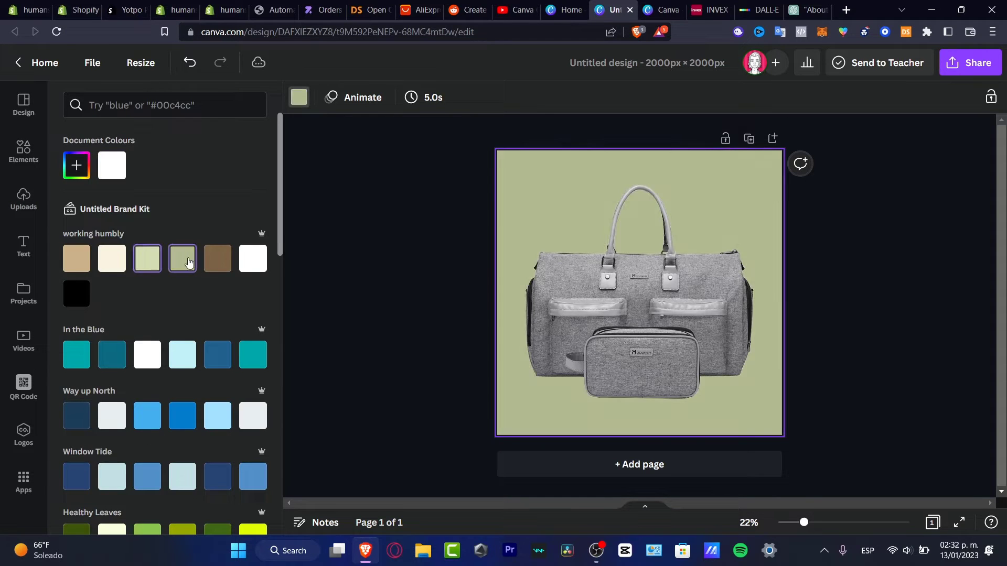
pyautogui.click(220, 263)
pyautogui.click(75, 293)
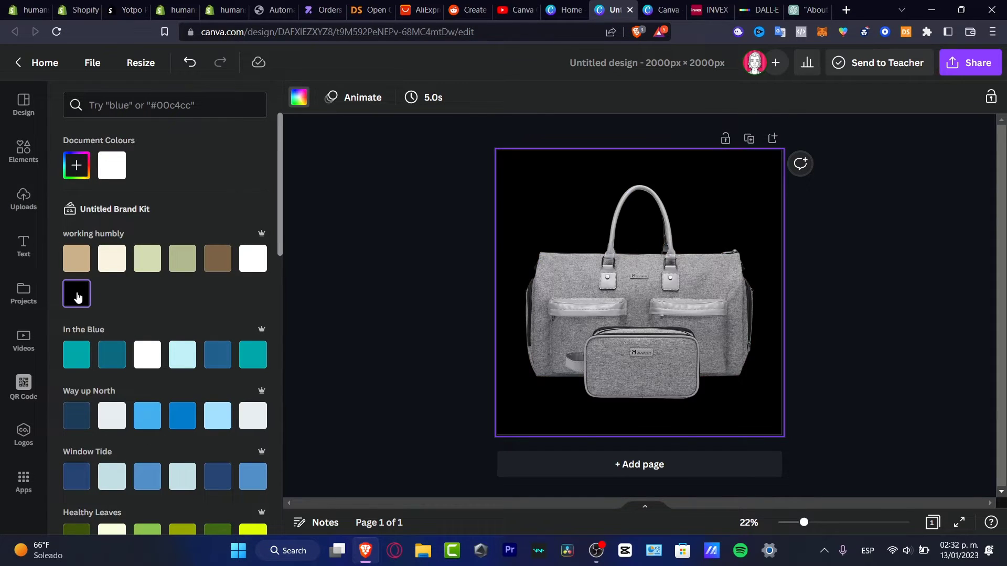
pyautogui.click(182, 355)
pyautogui.click(146, 355)
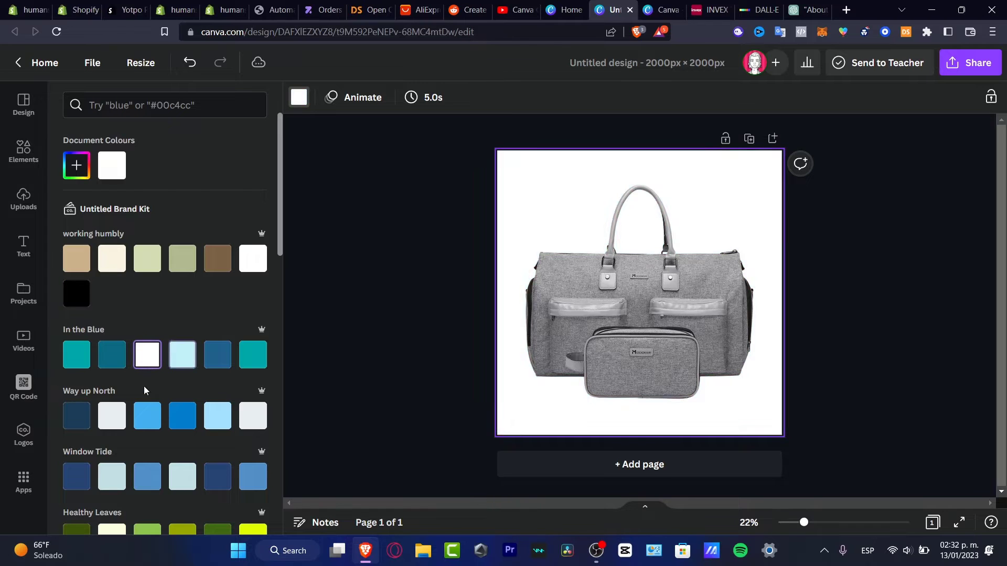
pyautogui.click(190, 360)
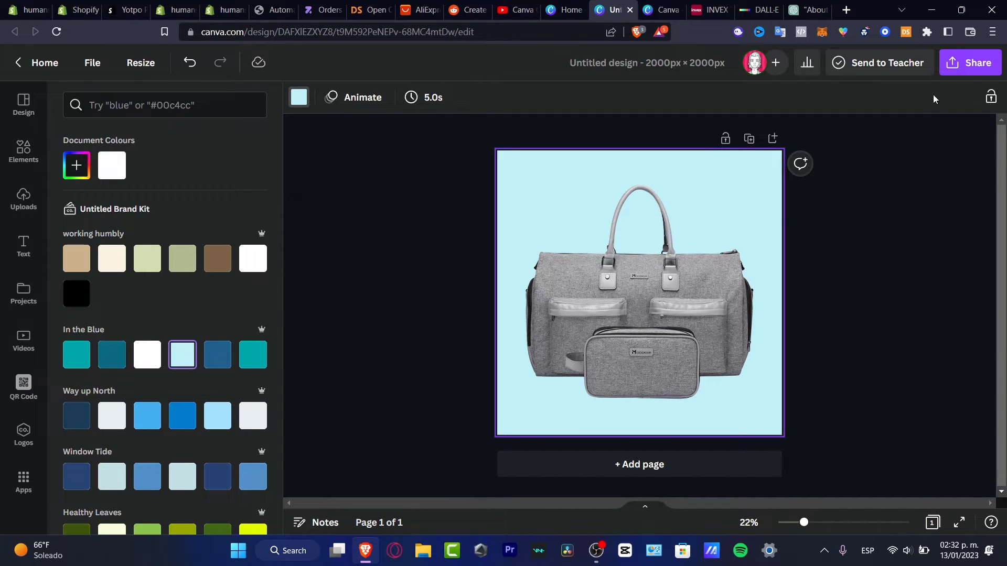
# - Download the design as a PNG with transparent background, saved as Untitled design (5) in the Downloads folder
pyautogui.click(970, 62)
pyautogui.click(881, 376)
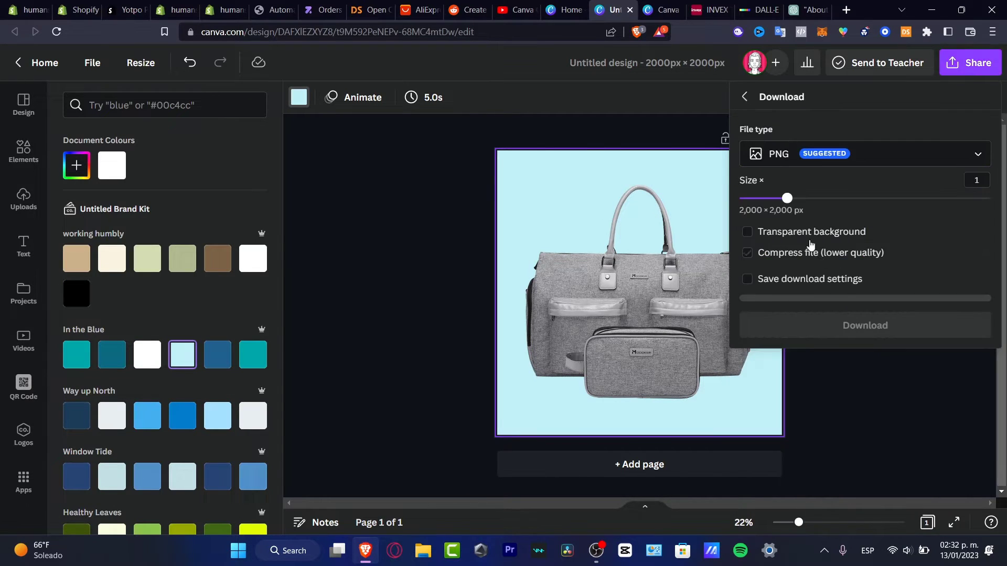
pyautogui.click(787, 234)
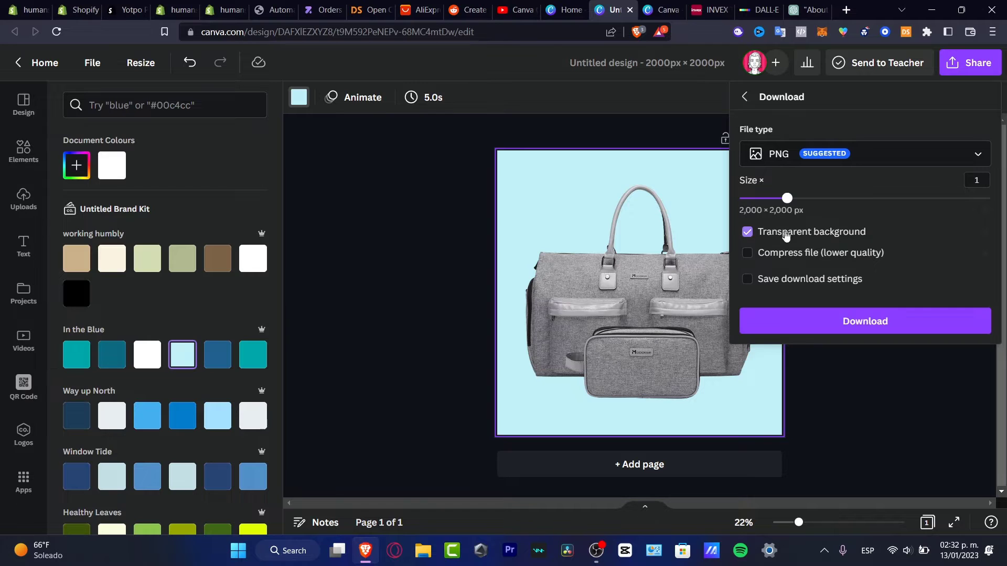
pyautogui.click(873, 331)
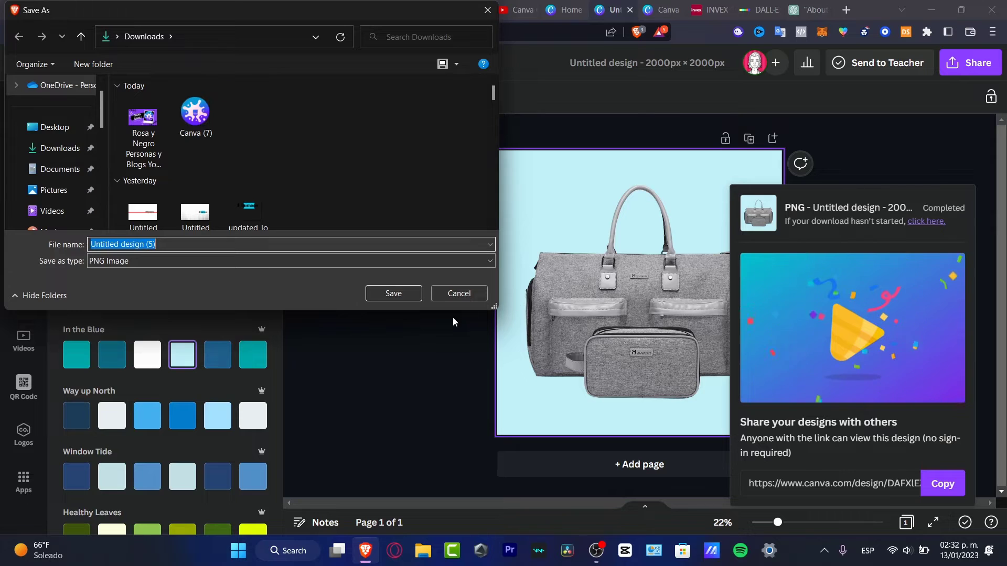
pyautogui.click(403, 297)
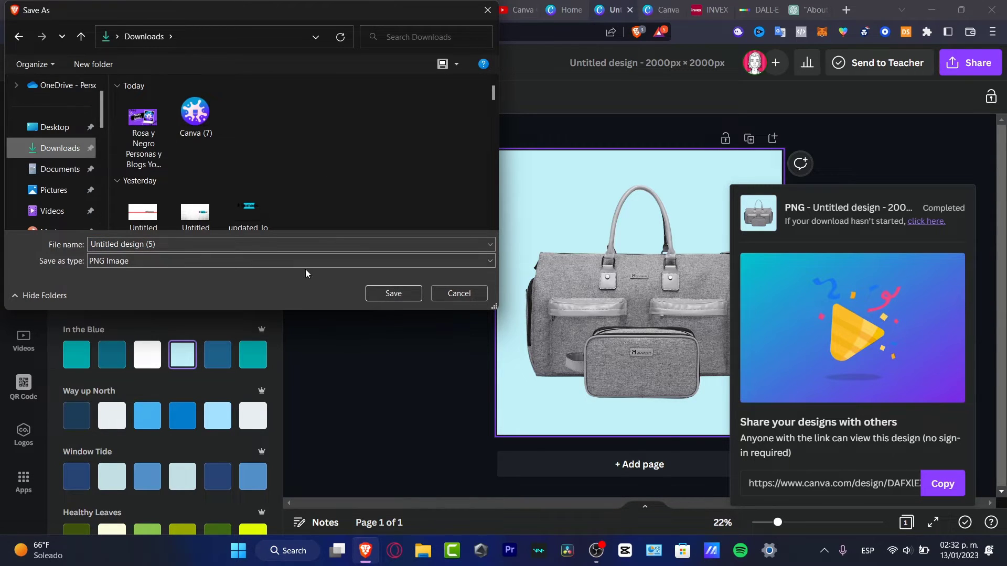
pyautogui.click(387, 297)
# - Return to the Shopify product media page and dismiss its request to download multiple files
pyautogui.click(763, 7)
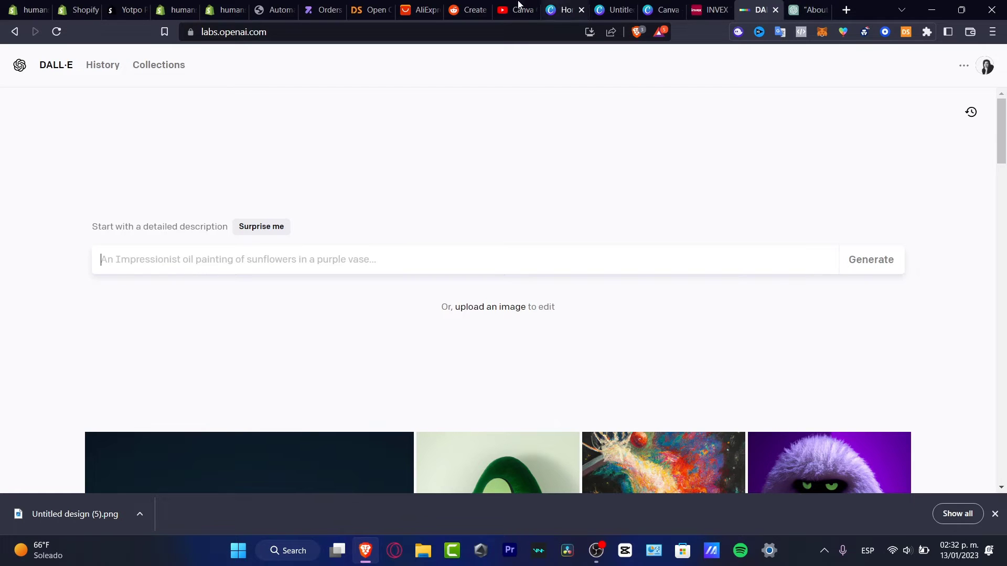
pyautogui.click(40, 5)
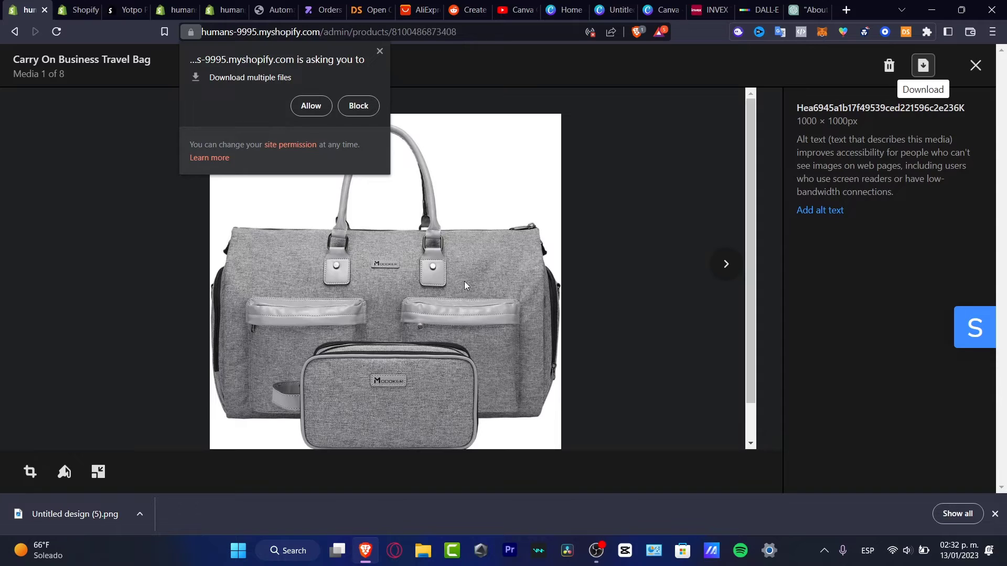
pyautogui.click(380, 51)
# - Switch to DALL·E and generate images from the prompt "a view of the earth planet from a POV of the moon"
pyautogui.click(761, 10)
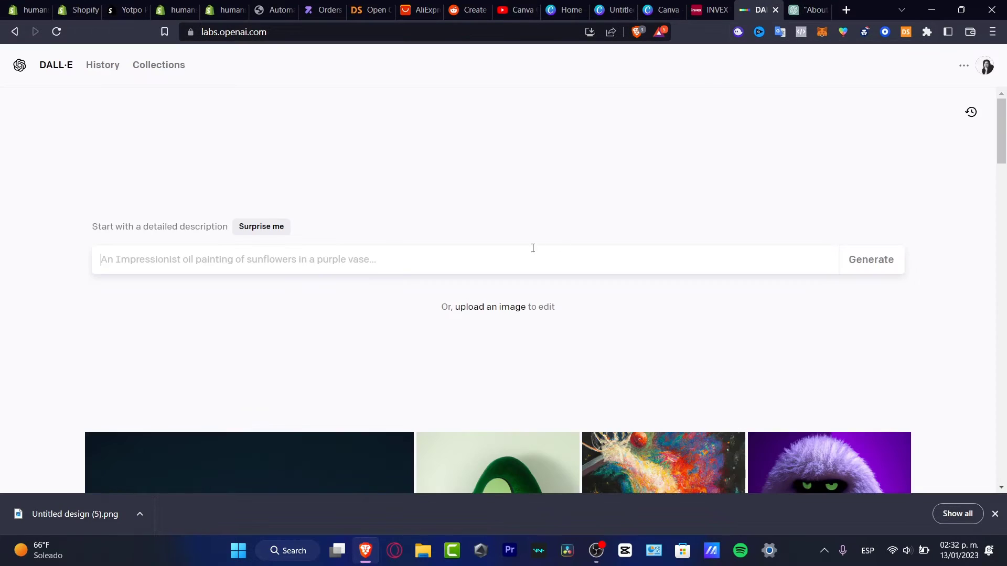
pyautogui.write('a i')
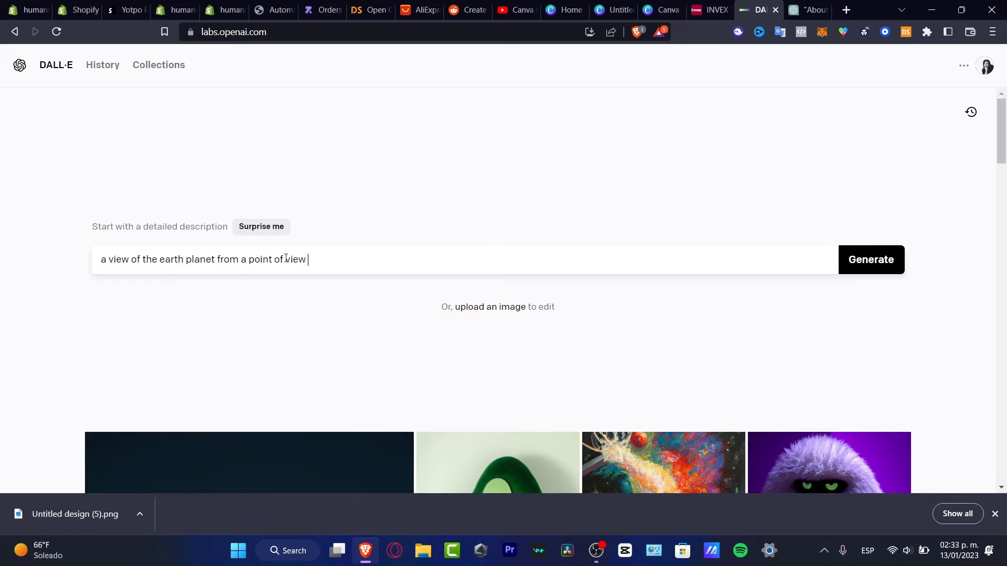
pyautogui.hotkey('ctrl', 'z')
pyautogui.click(872, 268)
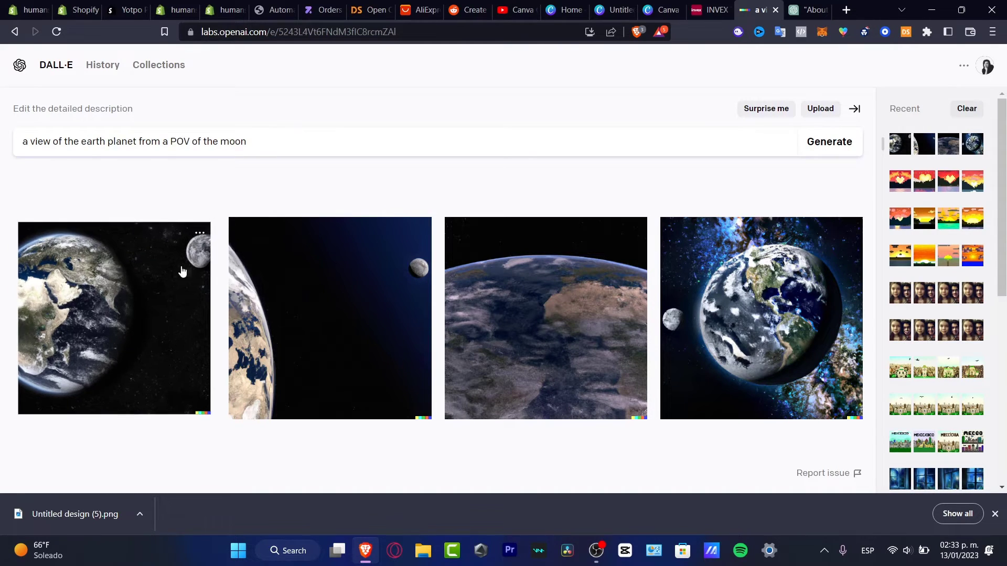
# - View each of the four generated earth images at full size and return to the results overview
pyautogui.click(152, 258)
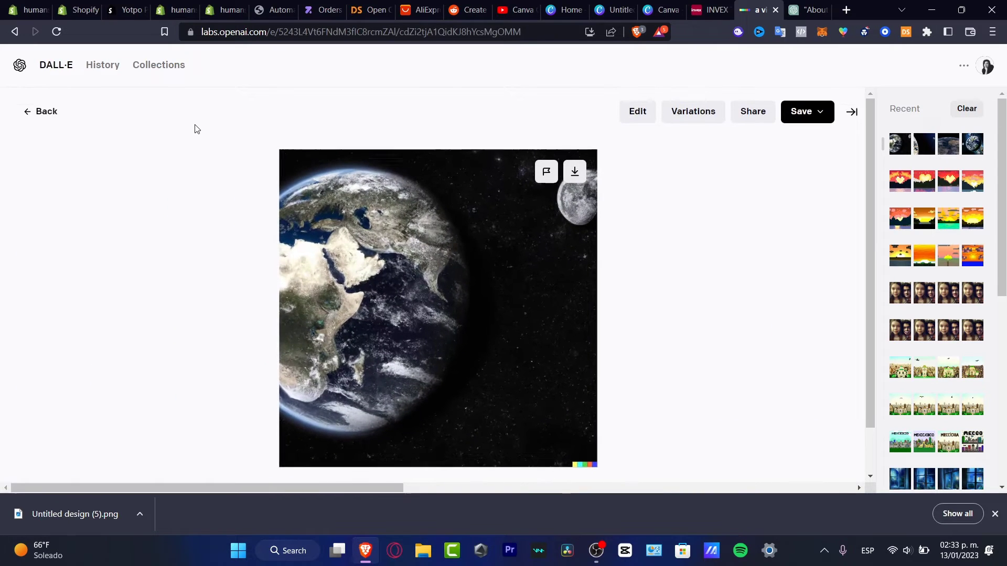
pyautogui.click(851, 308)
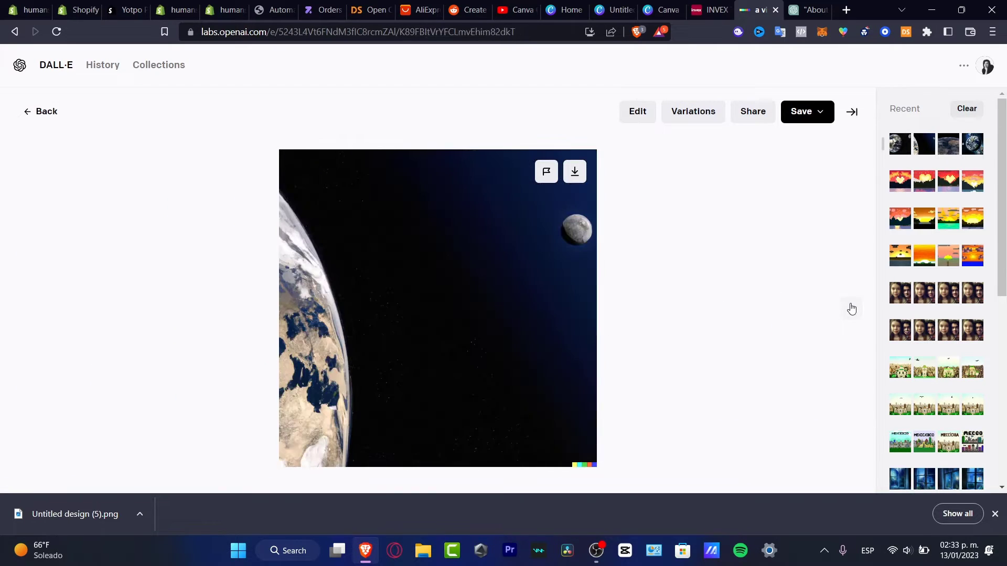
pyautogui.click(851, 308)
pyautogui.click(851, 309)
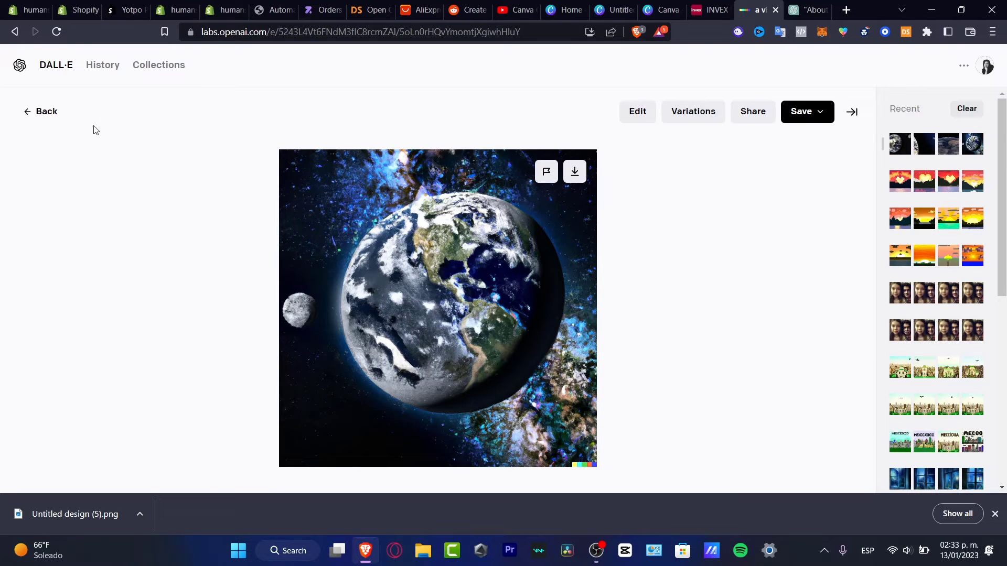
pyautogui.click(50, 112)
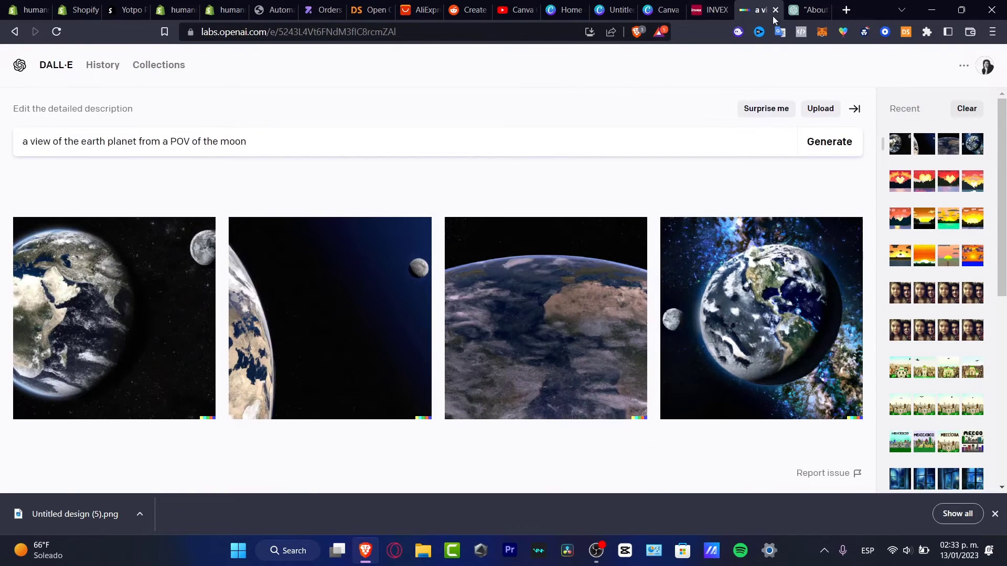
# - Search Google Images in a new browser tab for "a view of earth from the moon"
pyautogui.click(846, 10)
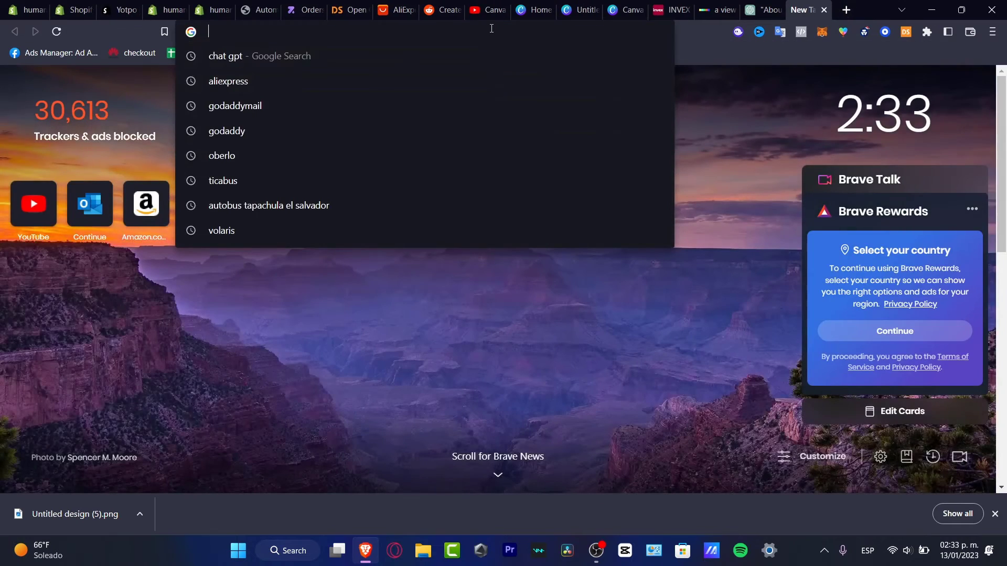
pyautogui.write('goo')
pyautogui.press('BackSpace')
pyautogui.press('BackSpace')
pyautogui.press('BackSpace')
pyautogui.press('BackSpace')
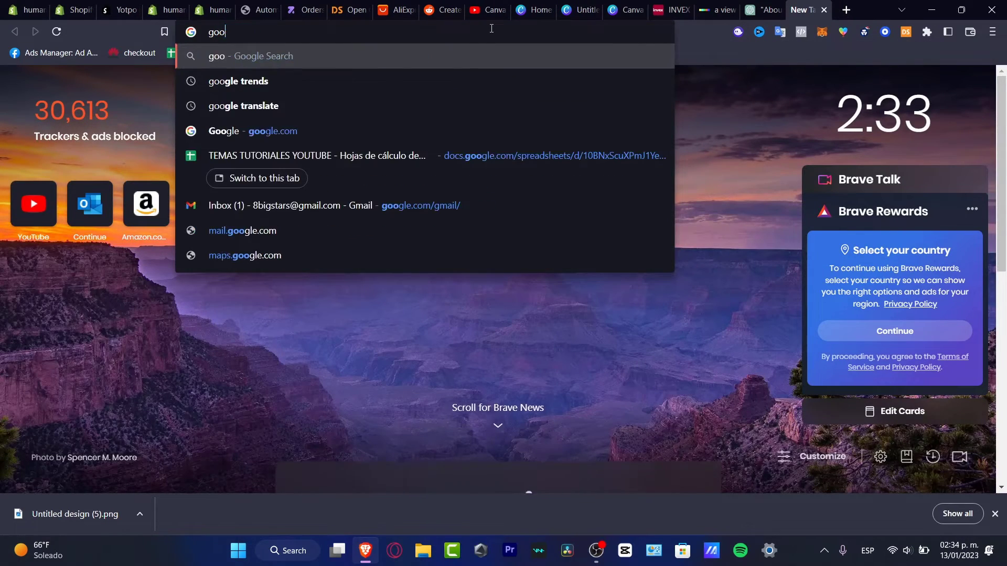
pyautogui.write('a vi')
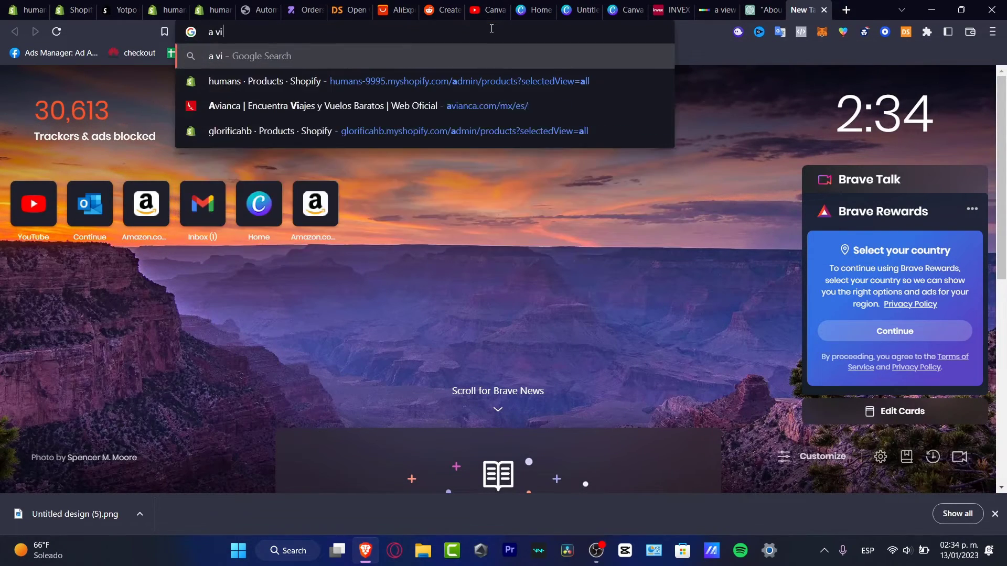
pyautogui.write('ew of the')
pyautogui.press('BackSpace')
pyautogui.press('BackSpace')
pyautogui.press('BackSpace')
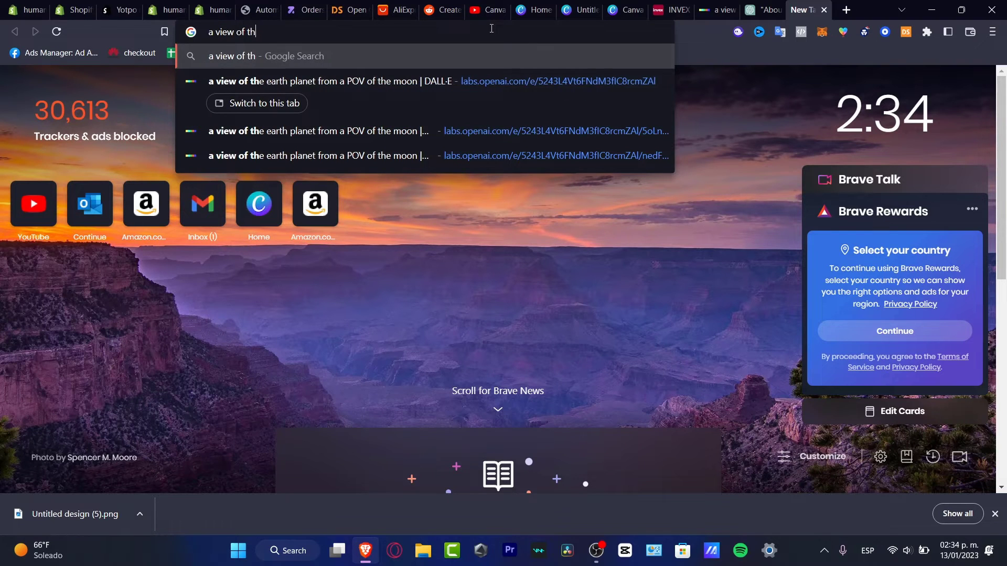
pyautogui.write('earth from the mmoo')
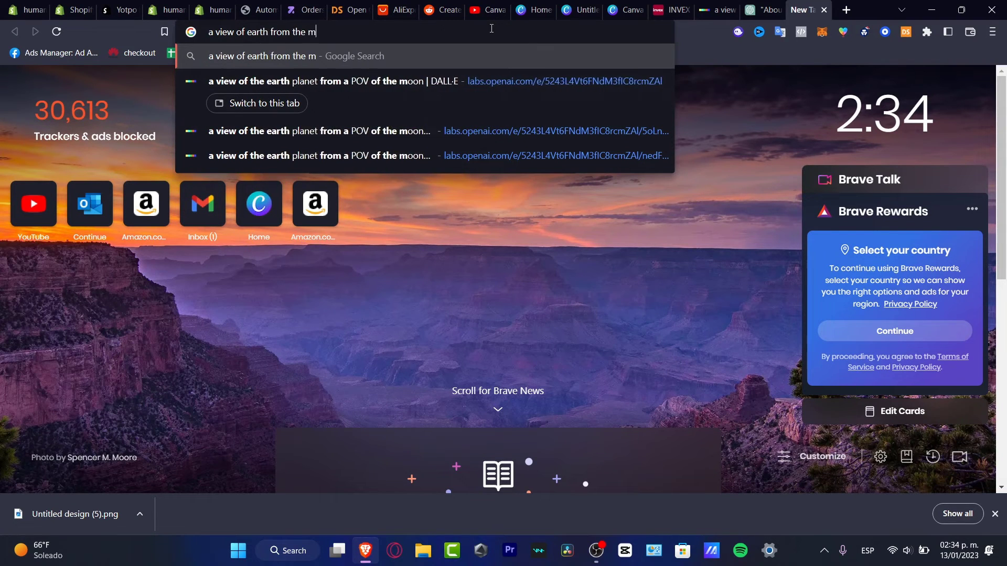
pyautogui.press('BackSpace')
pyautogui.press('BackSpace')
pyautogui.press('BackSpace')
pyautogui.write('oon')
pyautogui.press('Return')
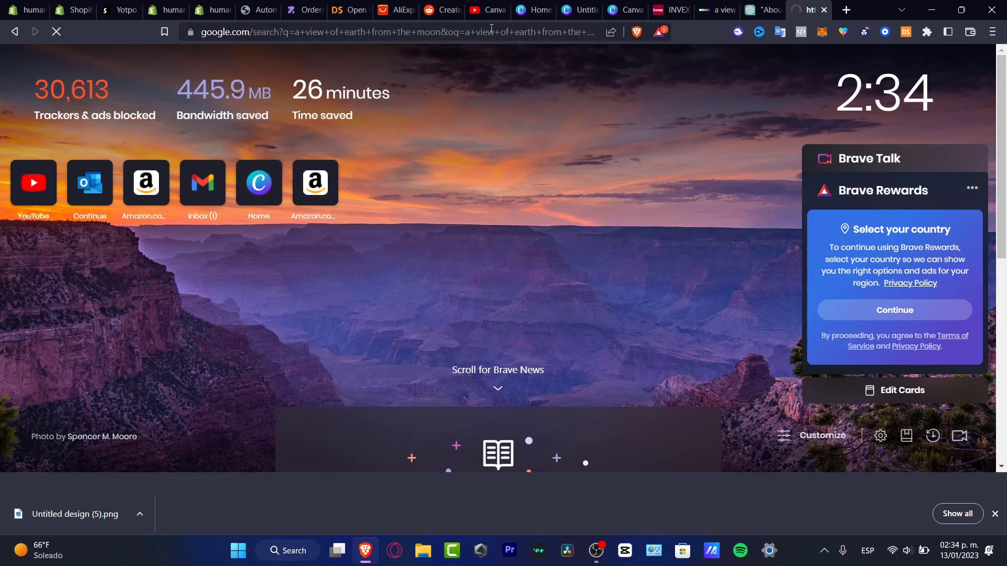
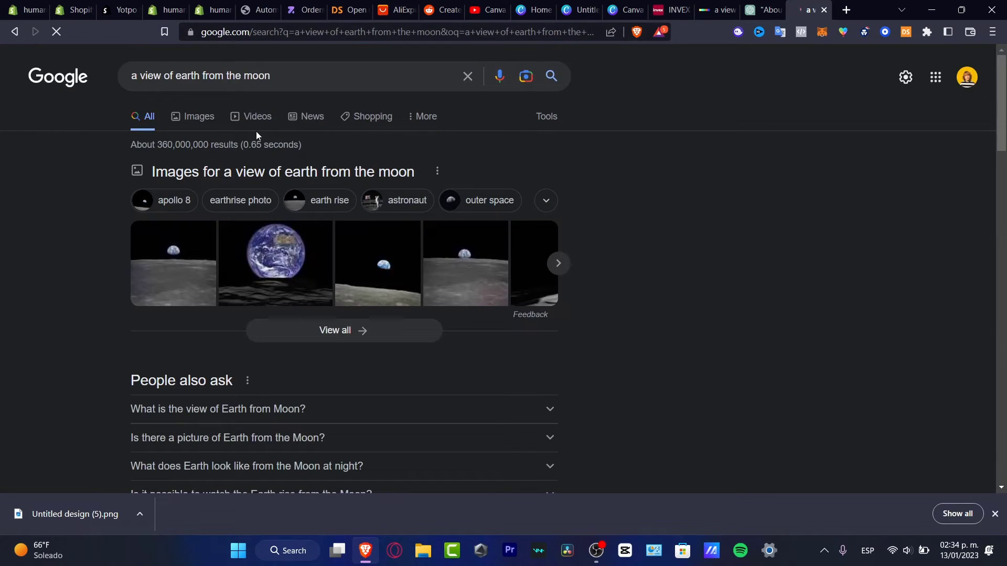
pyautogui.click(213, 115)
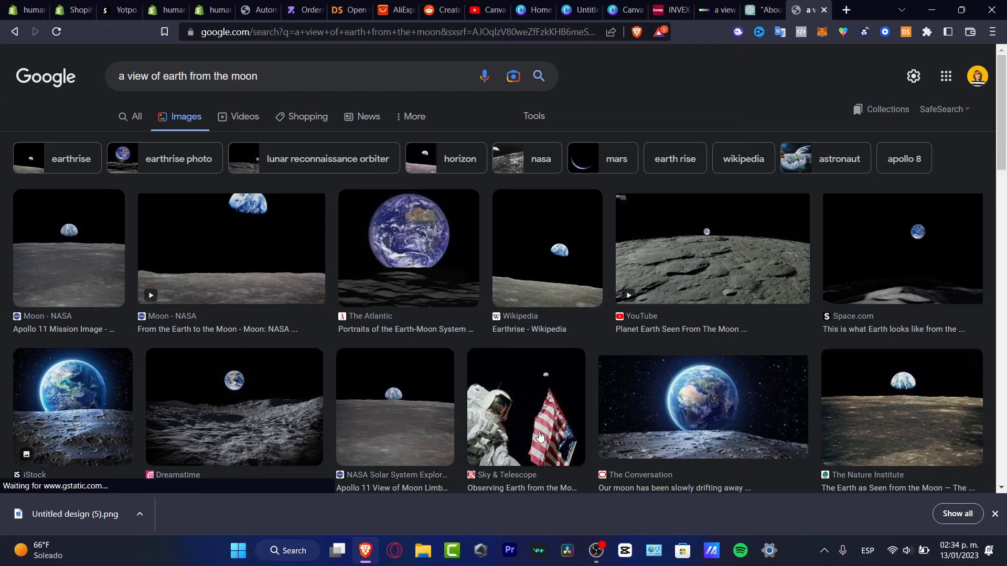
# - Save the Dreamstime image of the earth above the lunar surface to the Downloads folder
pyautogui.click(252, 420)
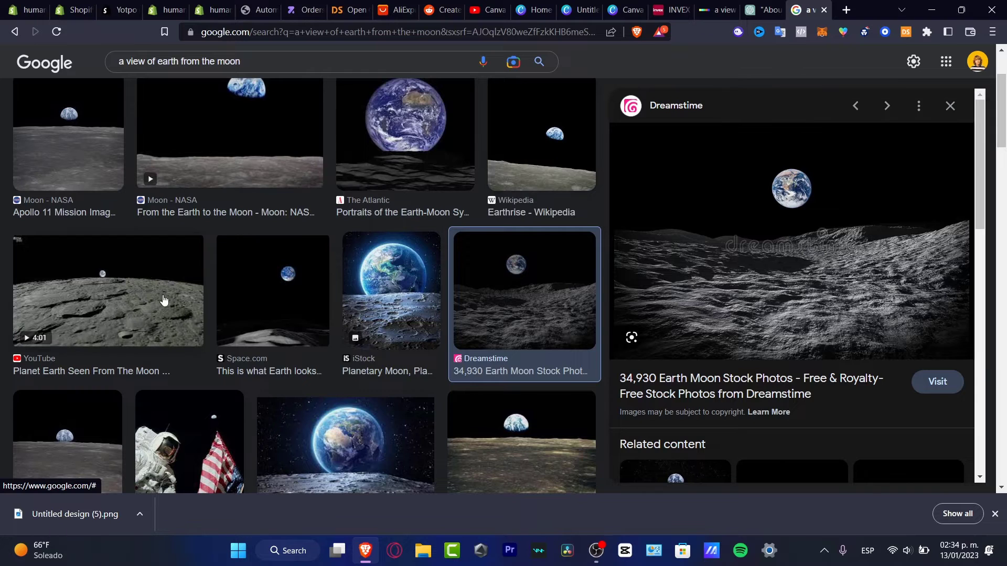
pyautogui.rightClick(858, 269)
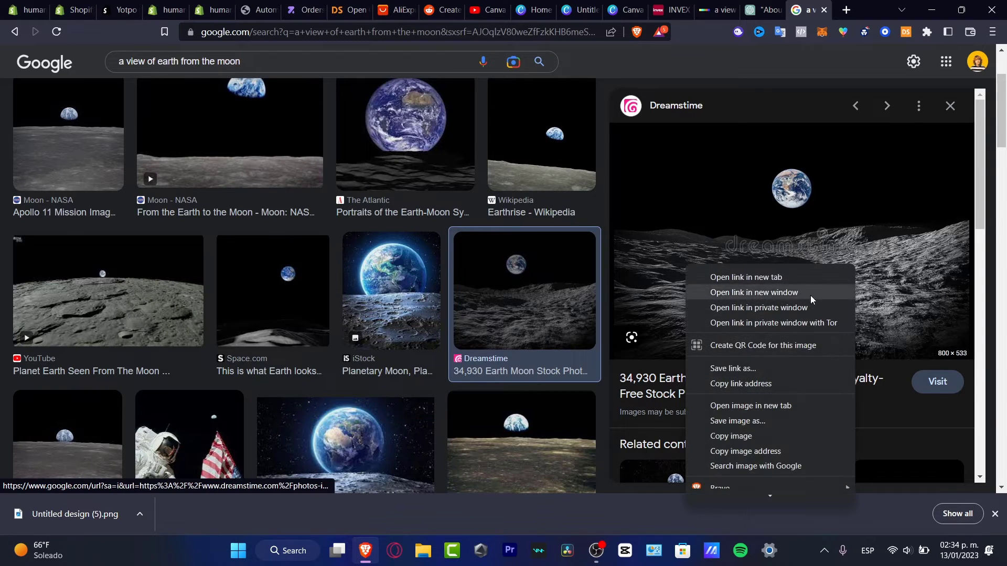
pyautogui.click(761, 422)
pyautogui.click(394, 294)
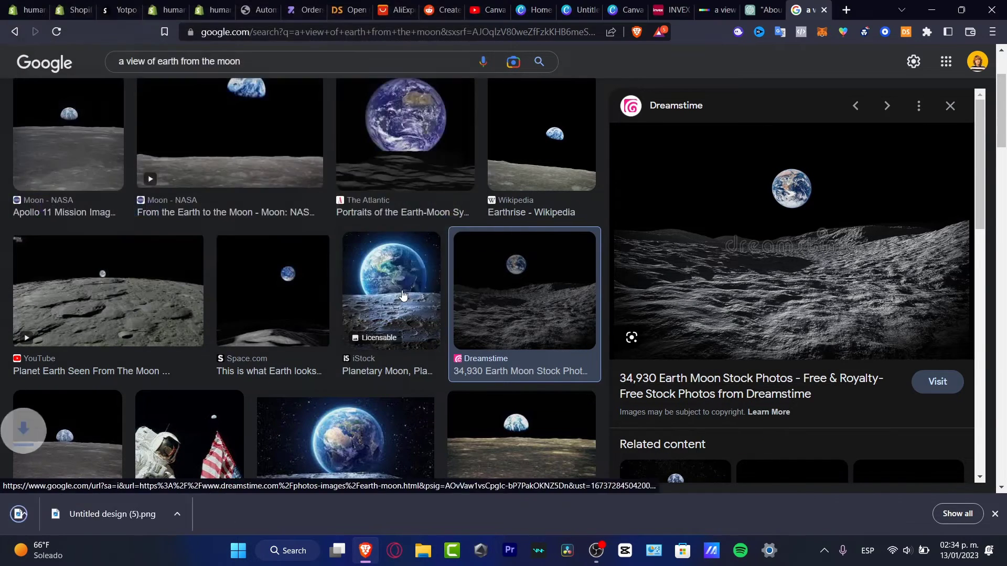
# - Switch to DALL·E, upload the downloaded image-space-view earth picture, crop it to a square around the earth and open it for editing
pyautogui.click(737, 10)
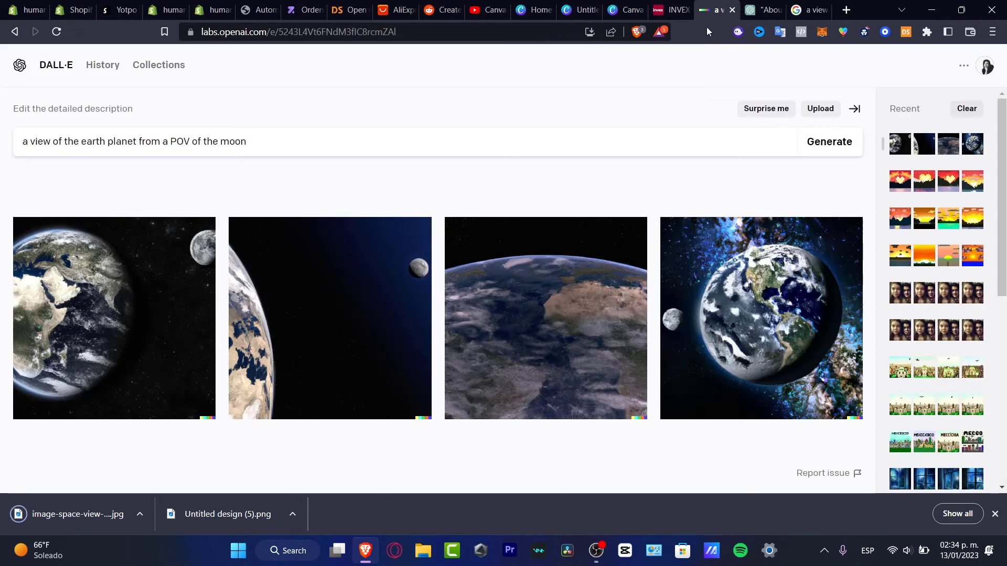
pyautogui.click(821, 108)
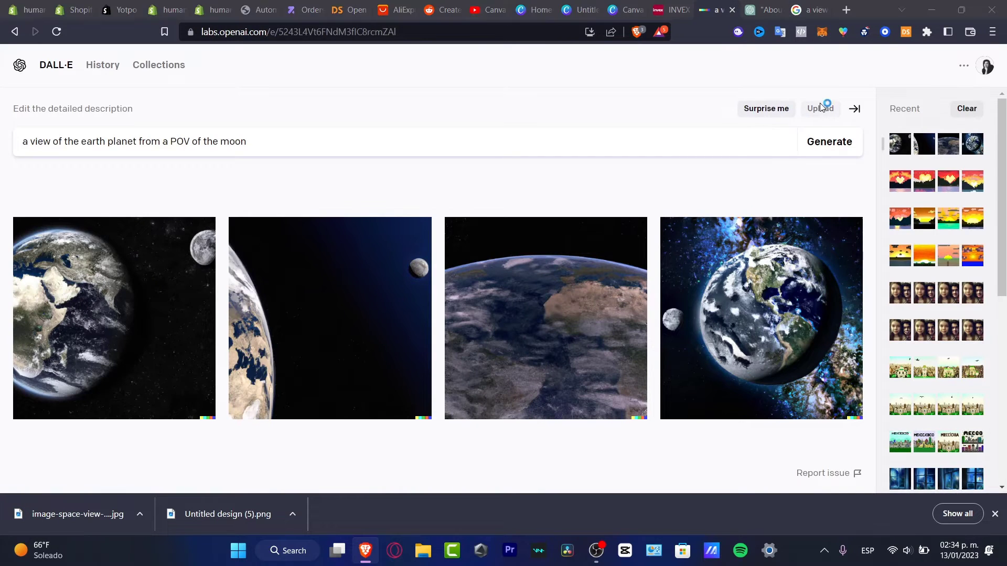
pyautogui.click(143, 121)
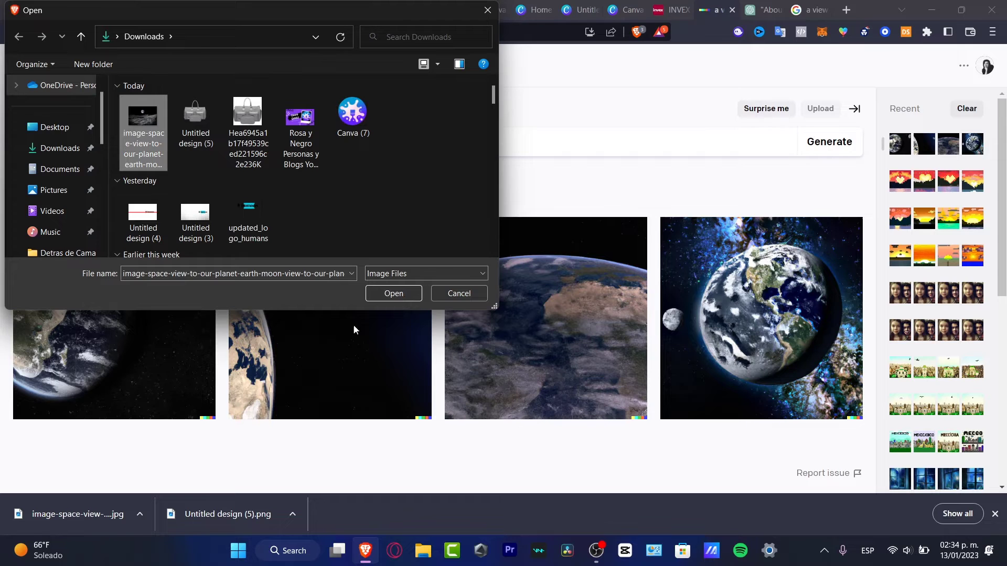
pyautogui.click(383, 296)
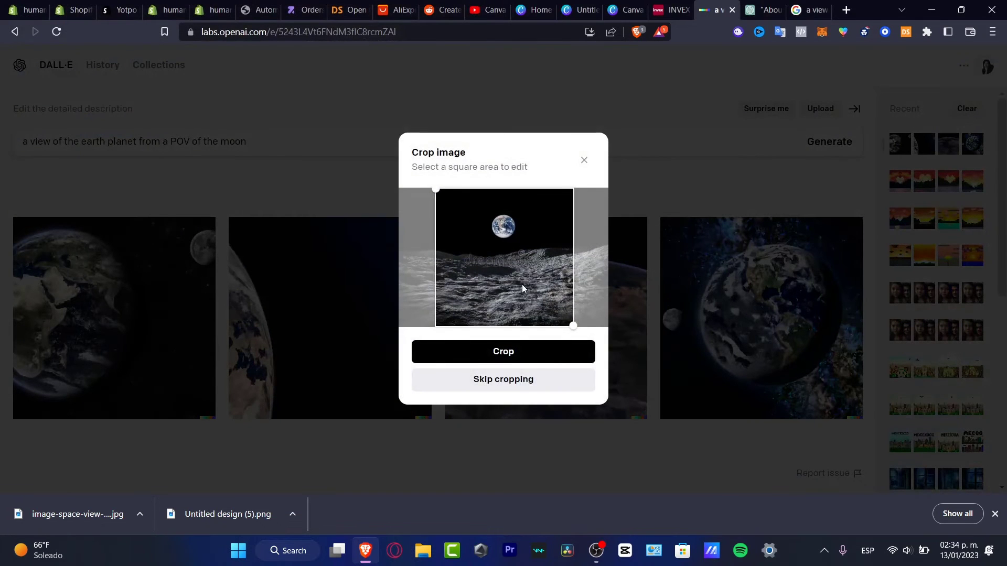
pyautogui.click(562, 358)
pyautogui.click(552, 396)
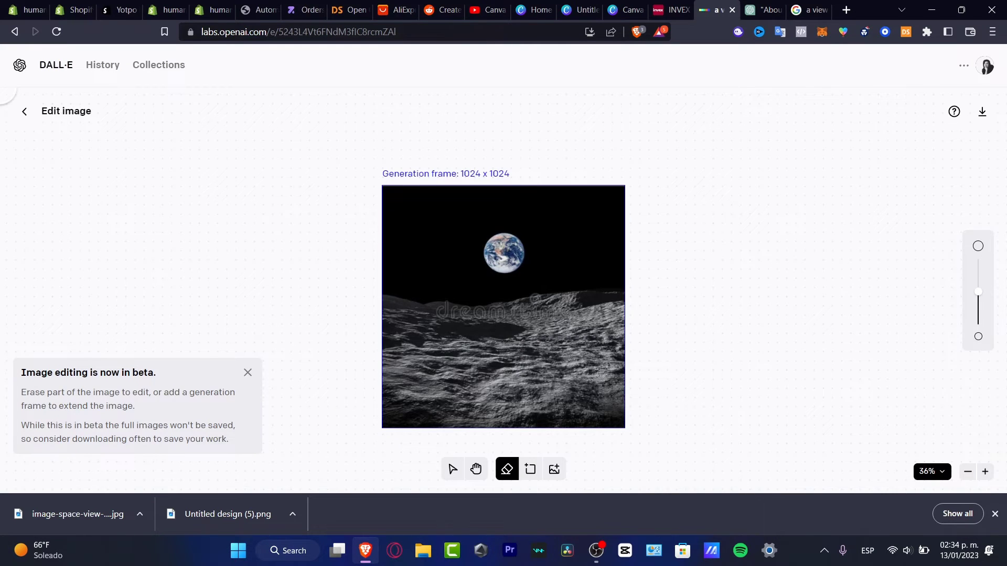
# - Add the travel bag cutout "Untitled design (5)" from Downloads to the moon image canvas
pyautogui.click(555, 470)
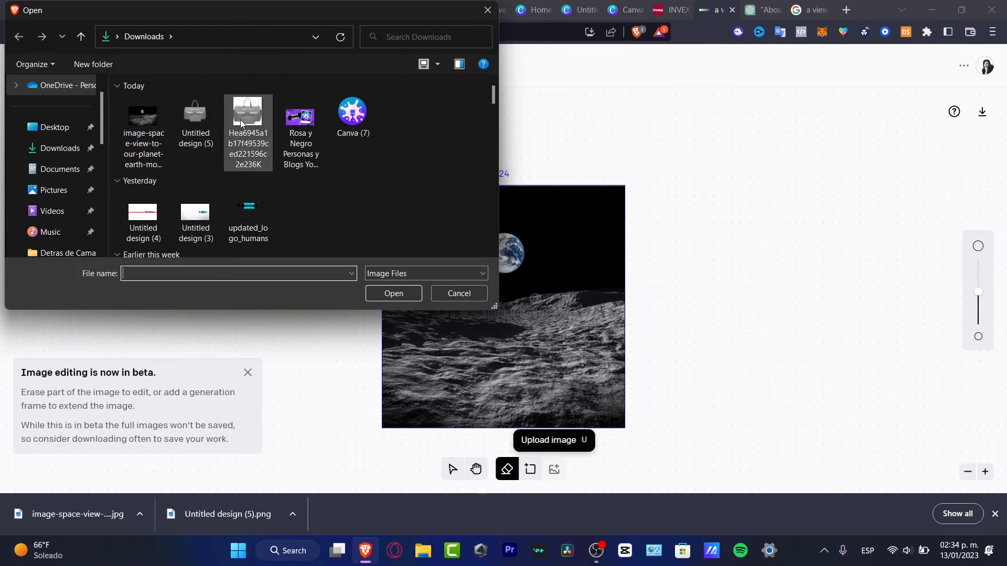
pyautogui.click(195, 116)
pyautogui.click(401, 295)
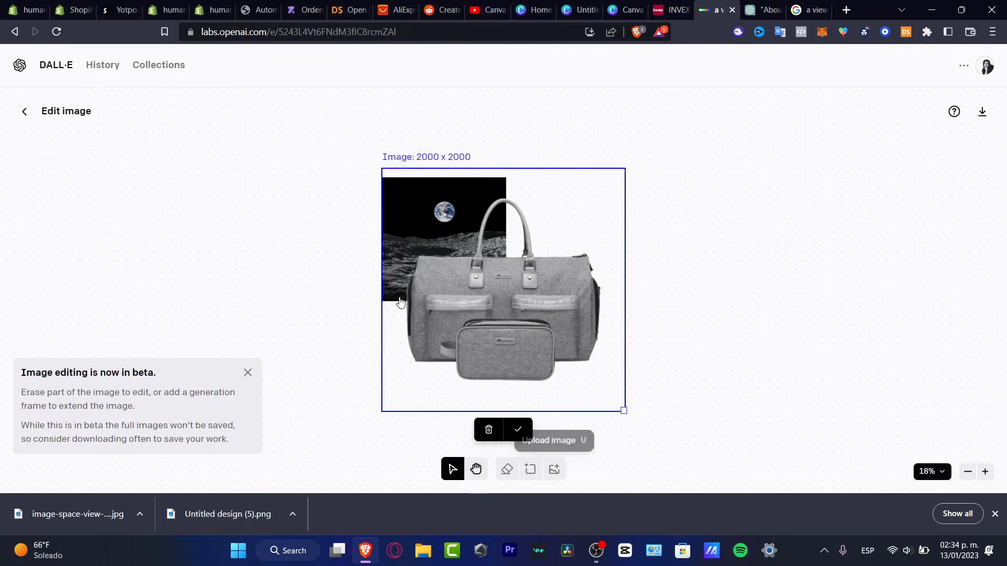
# - Shrink the bag cutout, place it on the lunar surface below the earth, and apply the placement
pyautogui.moveTo(516, 302); pyautogui.dragTo(591, 268)
pyautogui.moveTo(741, 387); pyautogui.dragTo(579, 157)
pyautogui.moveTo(551, 198); pyautogui.dragTo(459, 258)
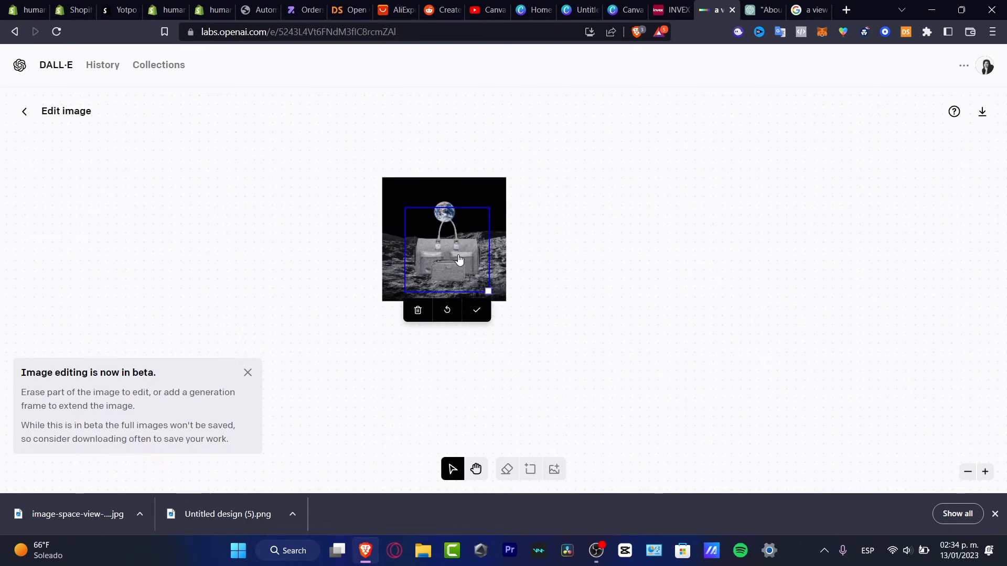
pyautogui.moveTo(487, 293); pyautogui.dragTo(475, 282)
pyautogui.moveTo(445, 247)
pyautogui.mouseDown()
pyautogui.moveTo(444, 239)
pyautogui.moveTo(450, 261)
pyautogui.moveTo(442, 256)
pyautogui.mouseUp()
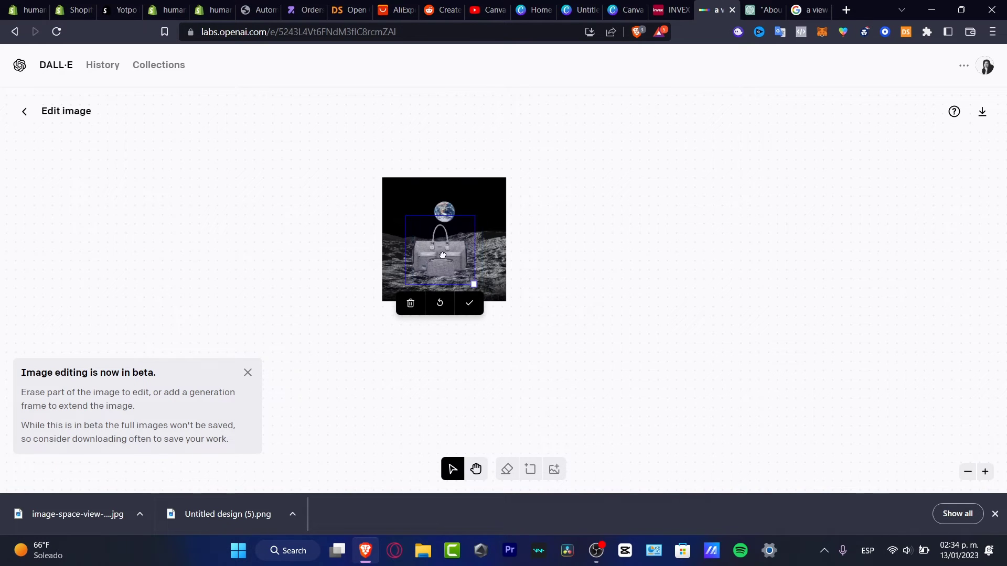
pyautogui.click(467, 301)
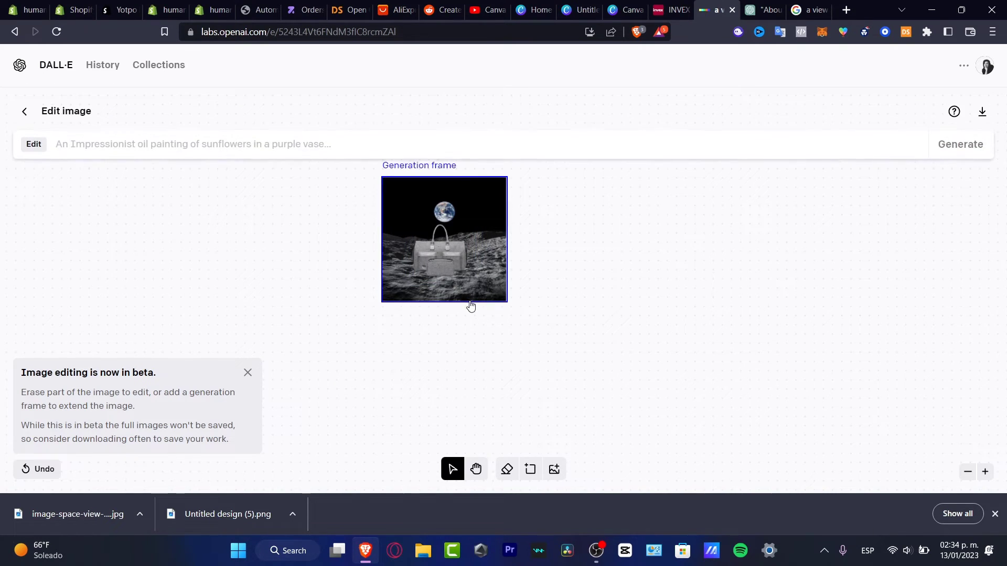
# - Inspect the bag composite up close, start leaving the editor and cancel discarding the changes
pyautogui.click(985, 472)
pyautogui.click(985, 472)
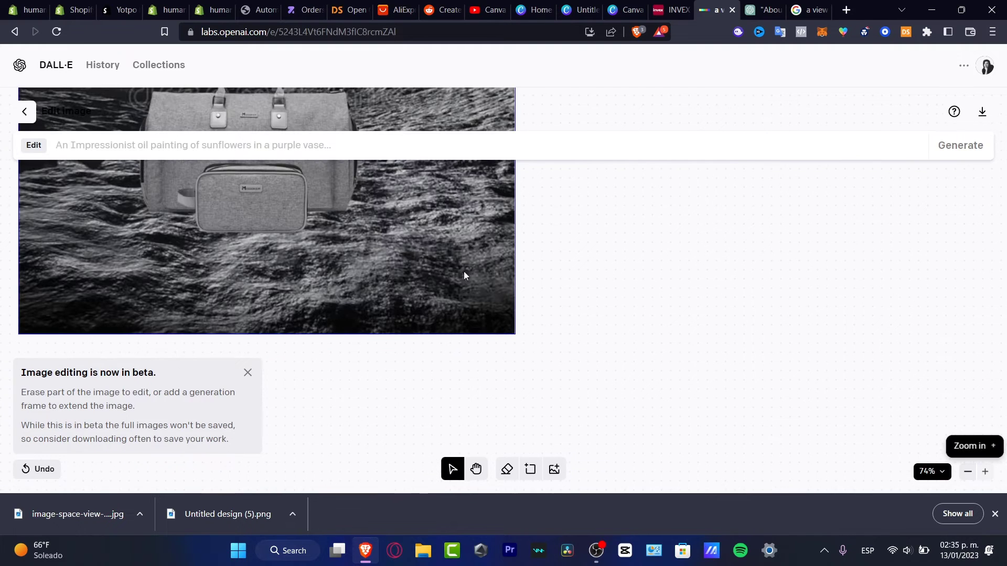
pyautogui.click(968, 471)
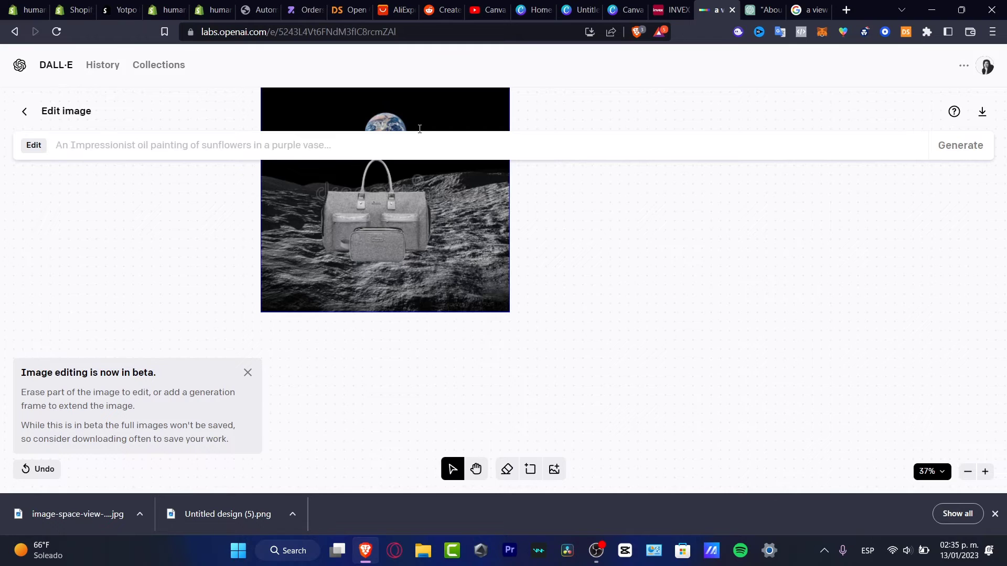
pyautogui.click(25, 111)
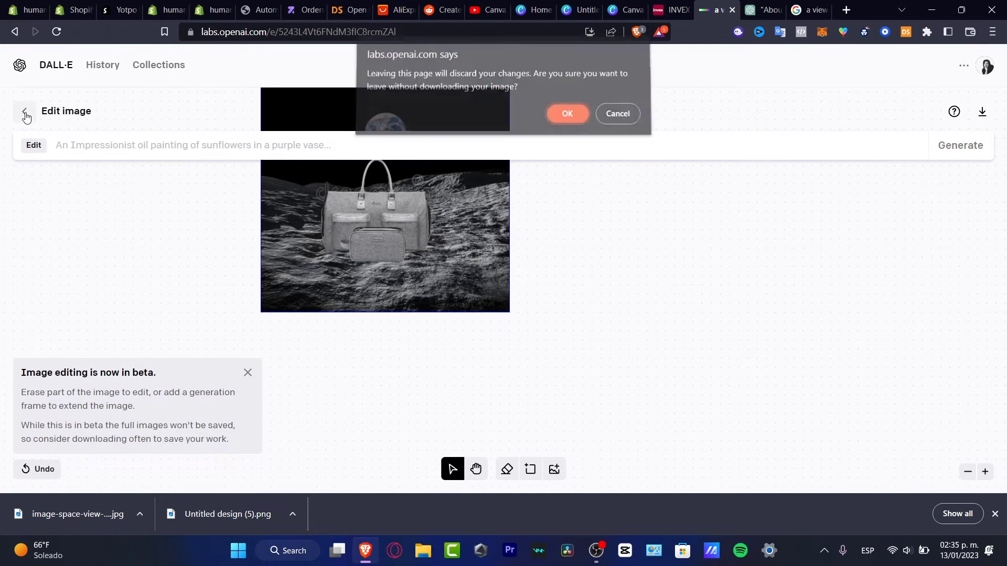
pyautogui.click(617, 119)
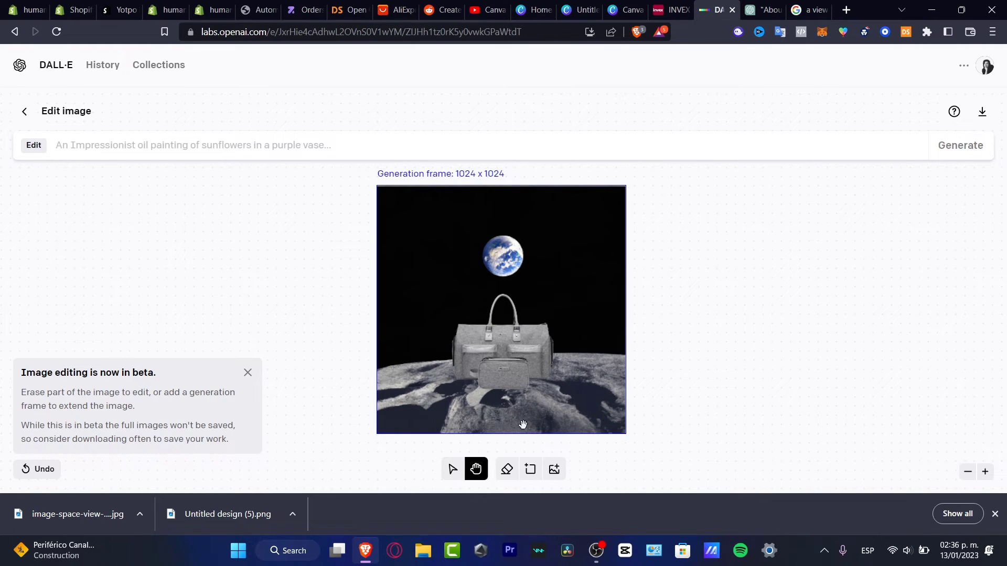
# - Download the bag-on-the-moon composite to Downloads as the PNG "DALL·E 2023-01-13 14.36.55" and return to the DALL·E start page
pyautogui.click(983, 114)
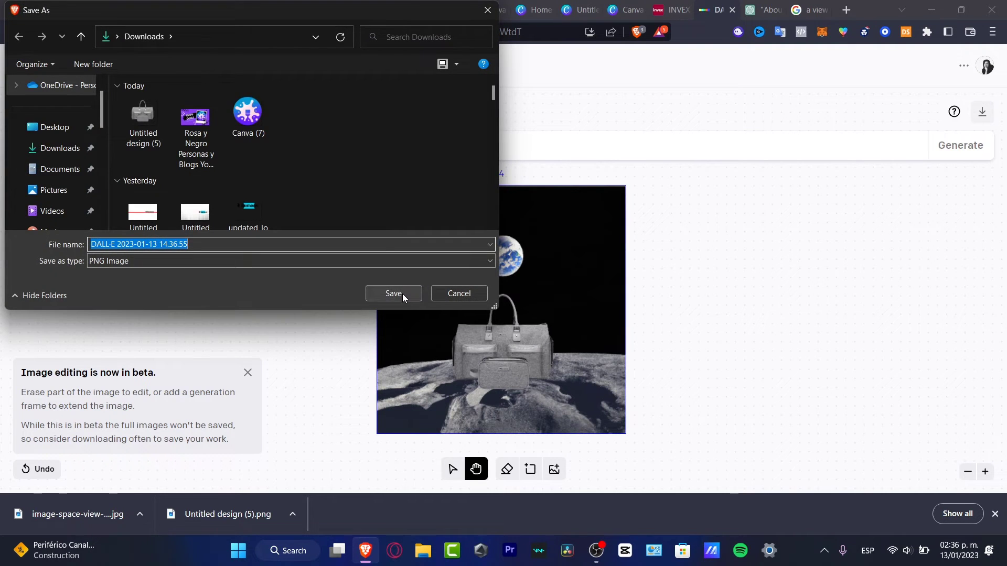
pyautogui.click(402, 294)
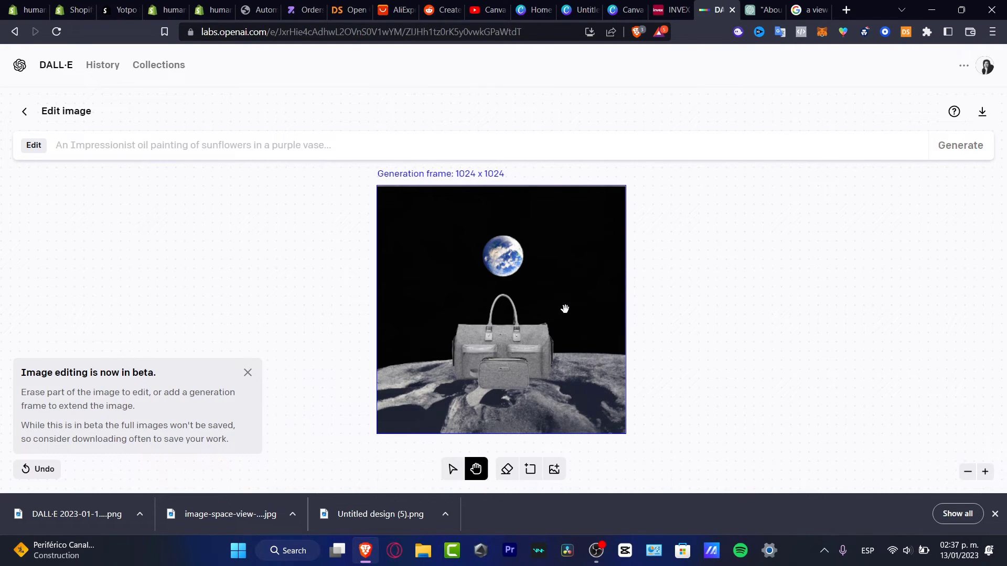
pyautogui.click(67, 68)
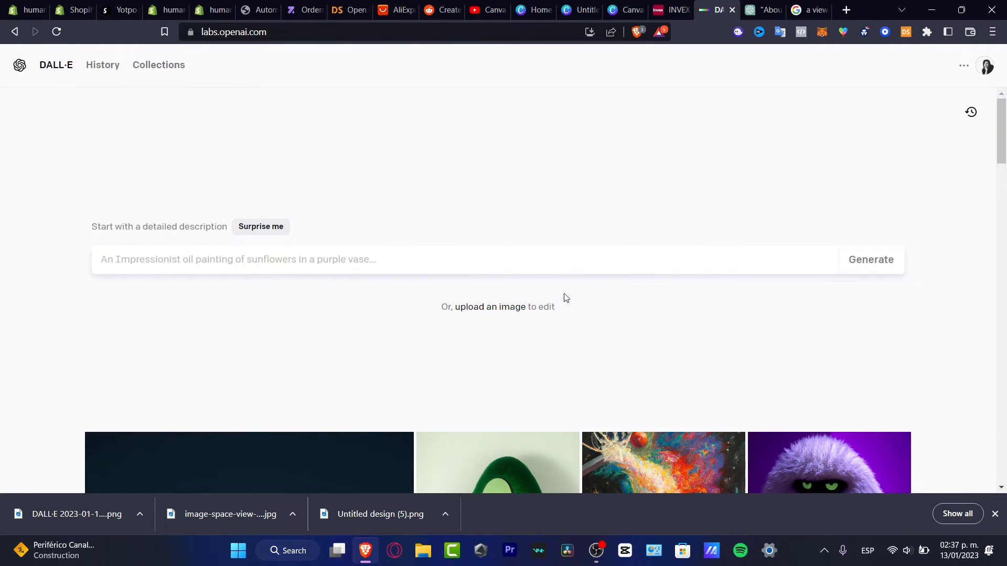
# - Upload "DALL·E 2023-01-13 14.36.55", keep the full square crop and generate variations of it
pyautogui.click(484, 309)
pyautogui.click(150, 129)
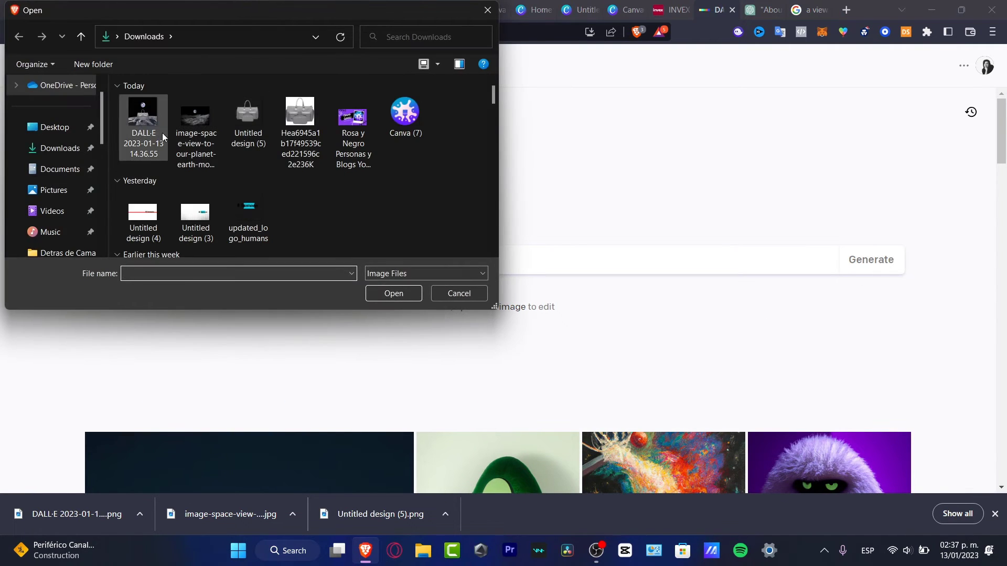
pyautogui.click(403, 293)
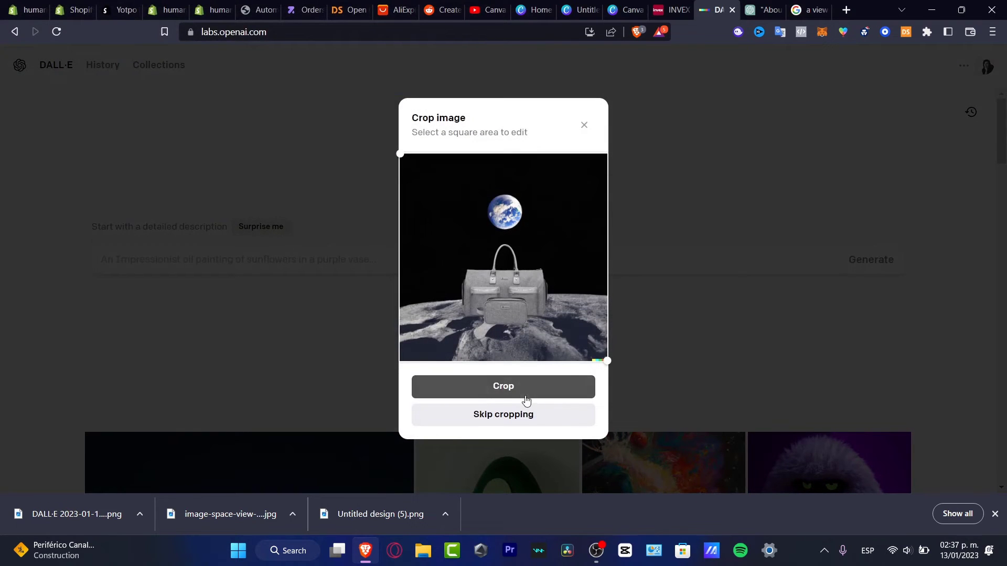
pyautogui.click(543, 391)
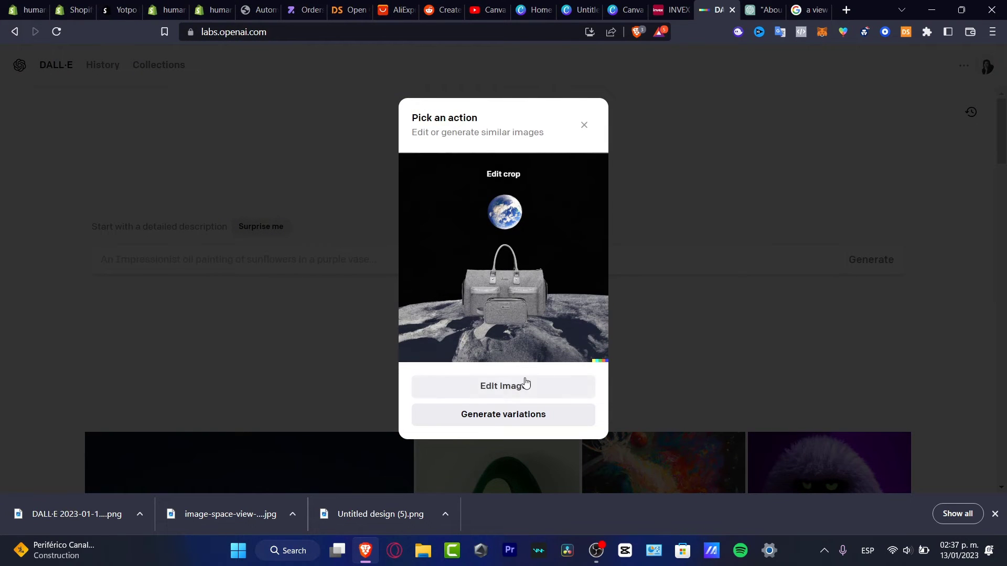
pyautogui.click(571, 418)
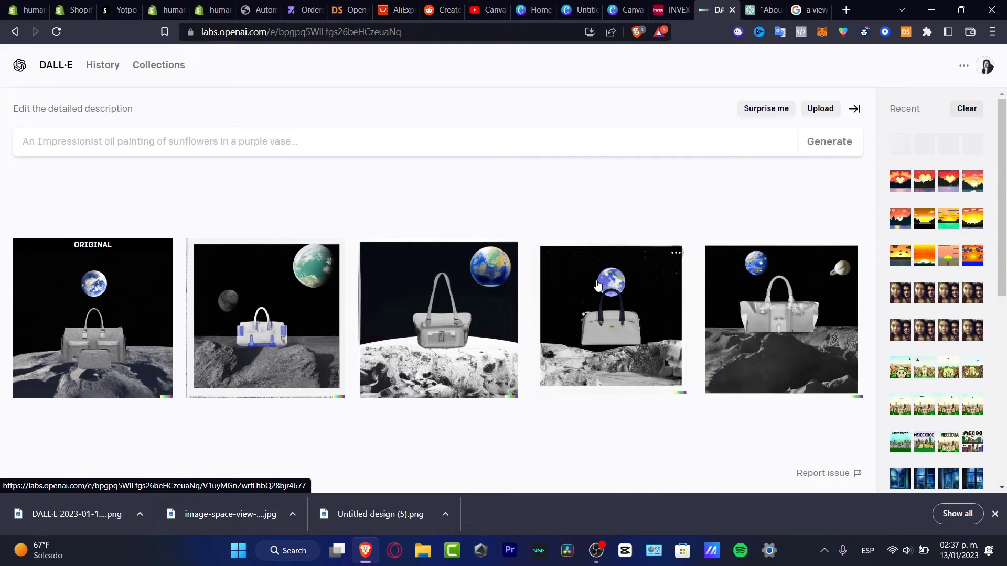
# - View the original composite and each of the four variations at full size, going back to compare them
pyautogui.click(149, 321)
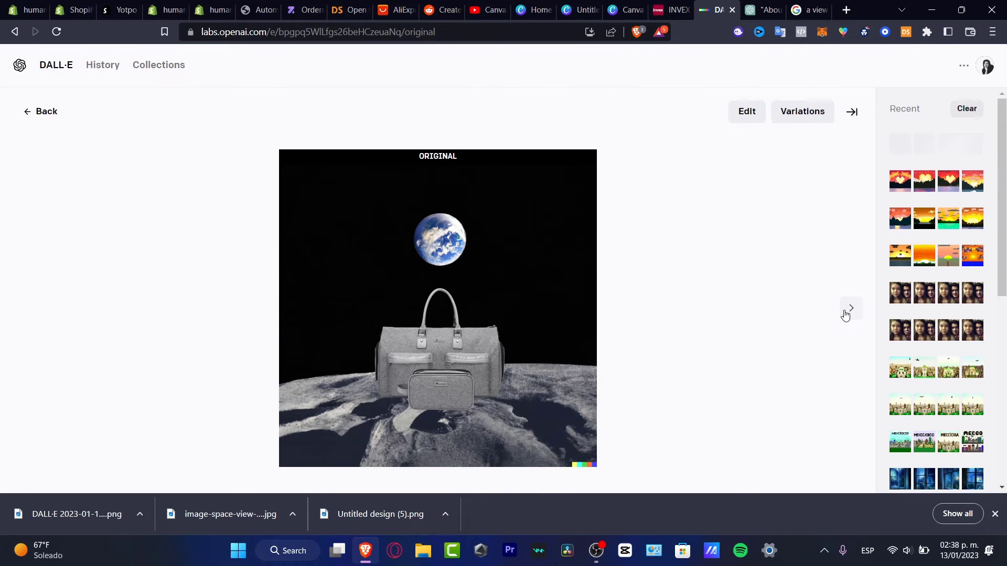
pyautogui.click(850, 310)
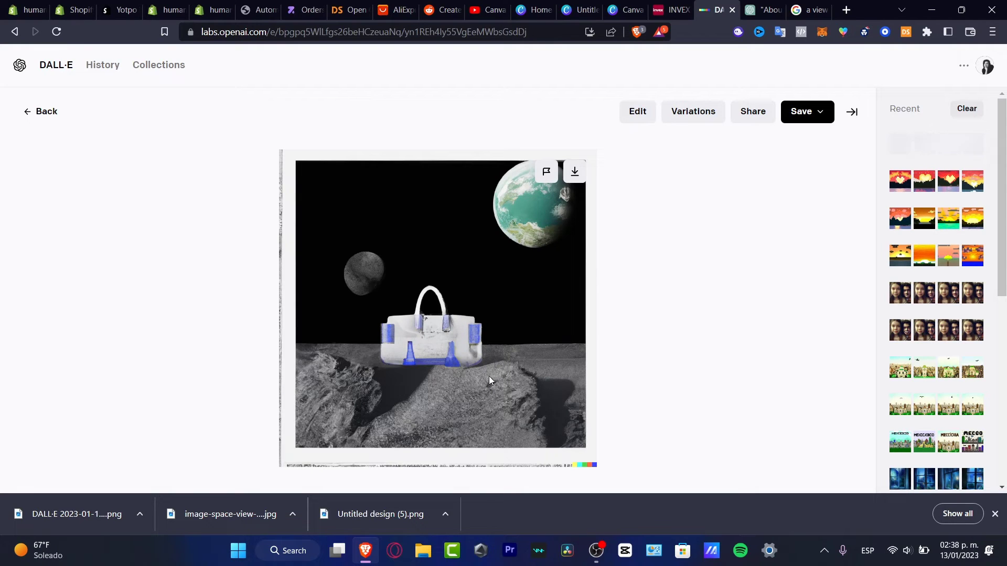
pyautogui.click(852, 310)
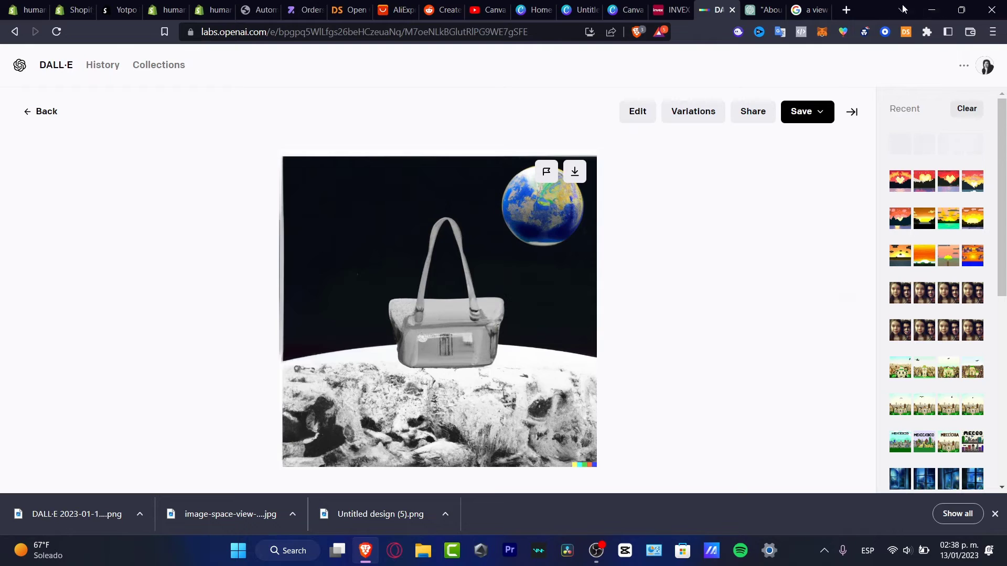
pyautogui.click(849, 310)
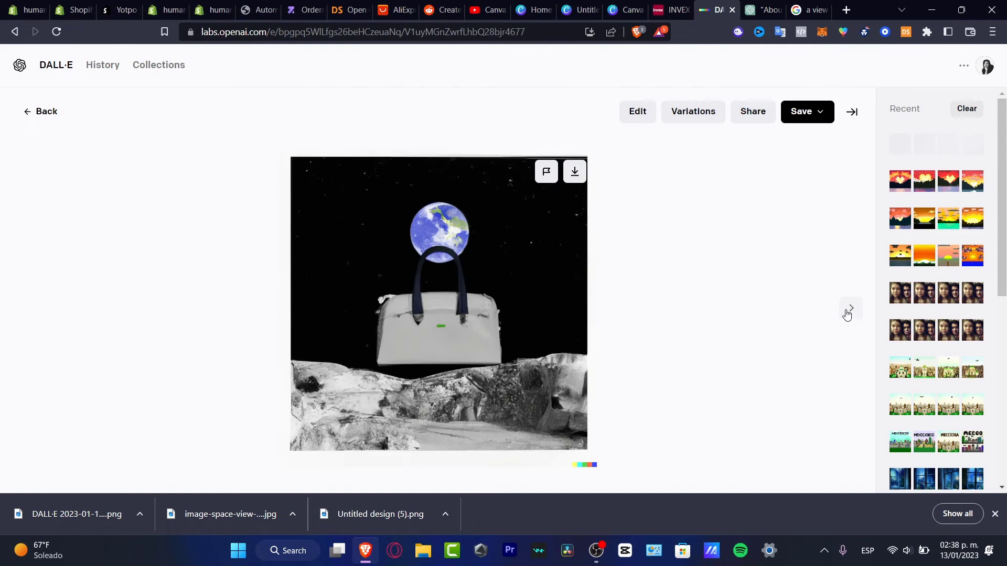
pyautogui.click(842, 309)
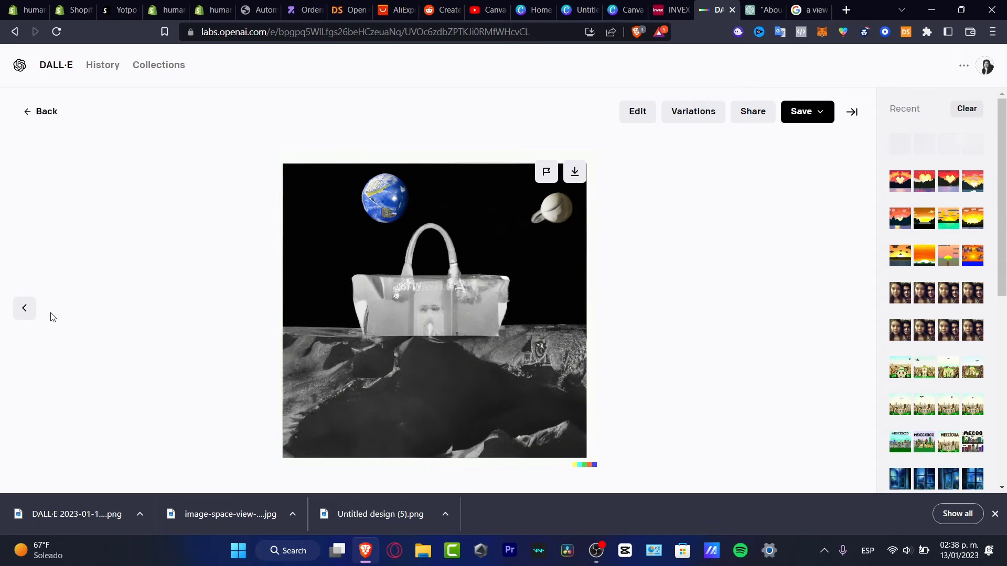
pyautogui.click(24, 309)
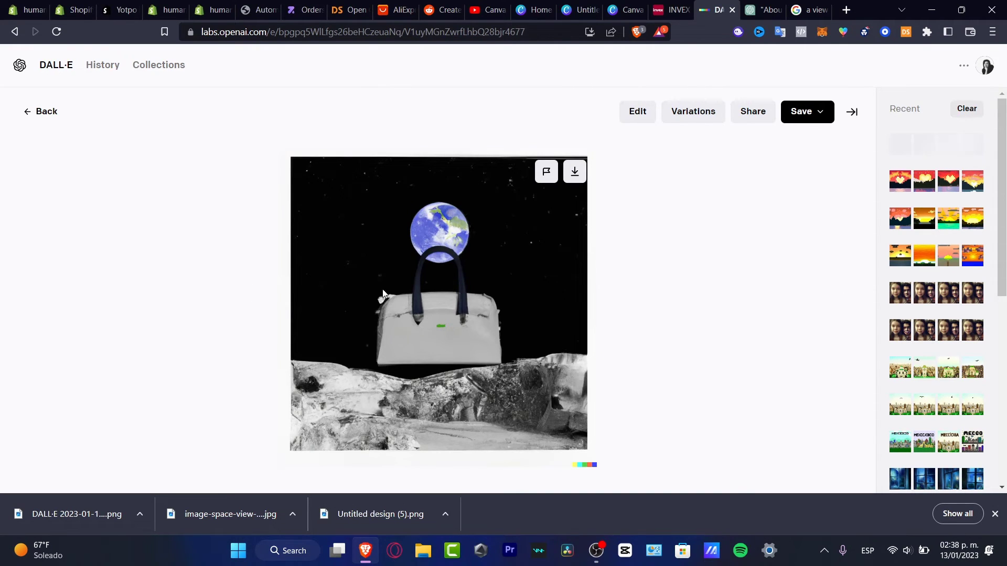
pyautogui.click(24, 310)
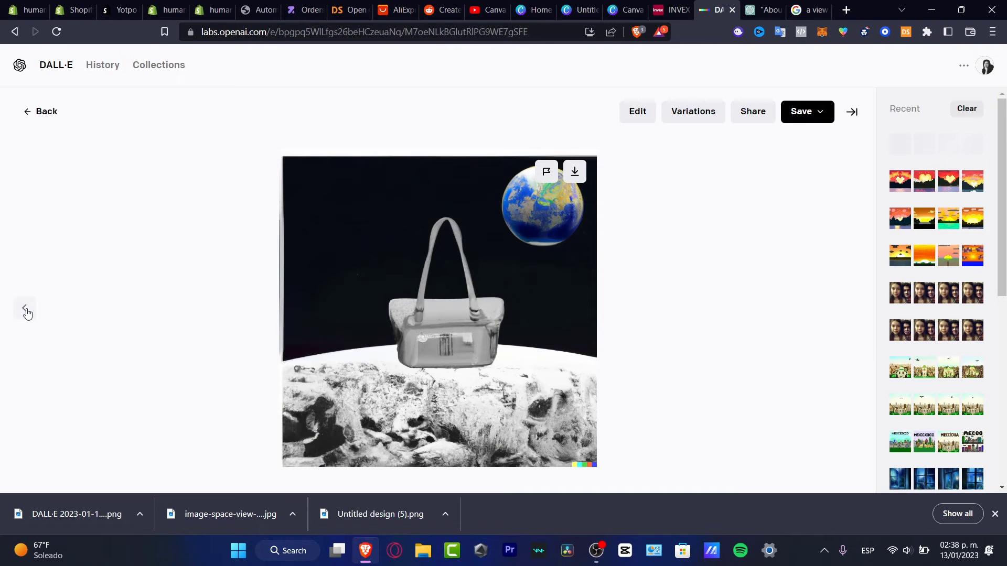
pyautogui.click(25, 311)
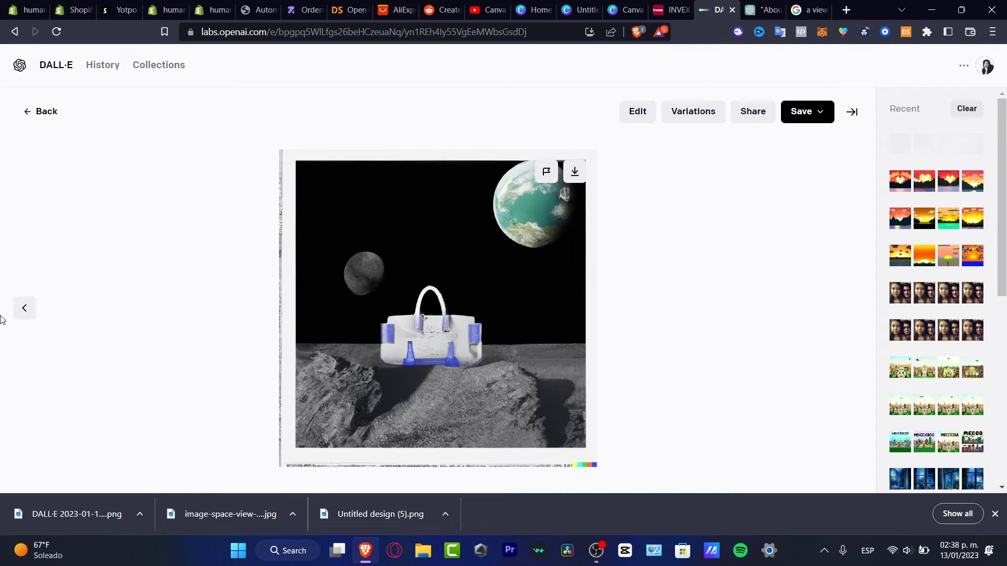
pyautogui.click(25, 310)
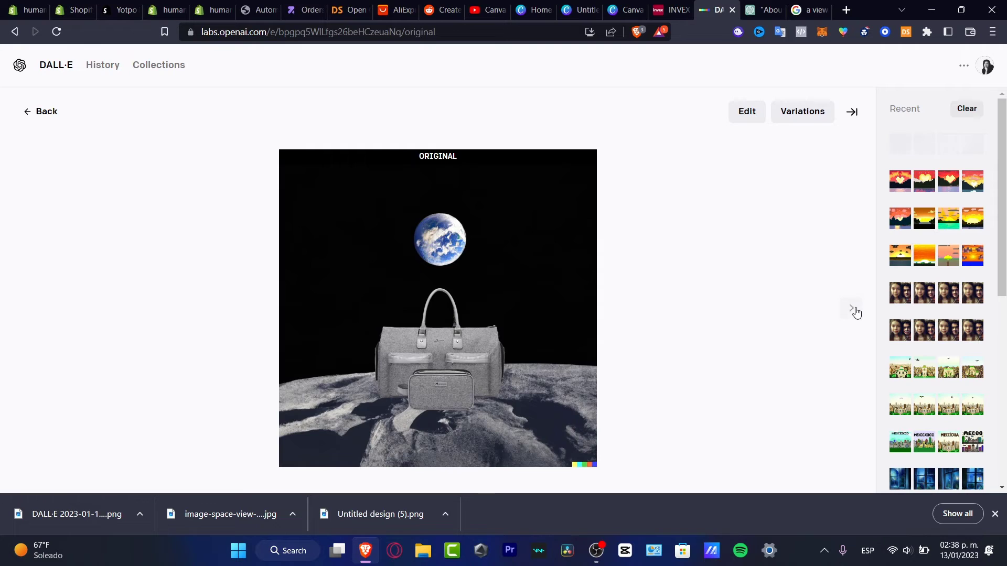
# - Open the teal-planet moon variation for editing and upload the cut-out bag image "Untitled design (5)" onto it
pyautogui.click(855, 312)
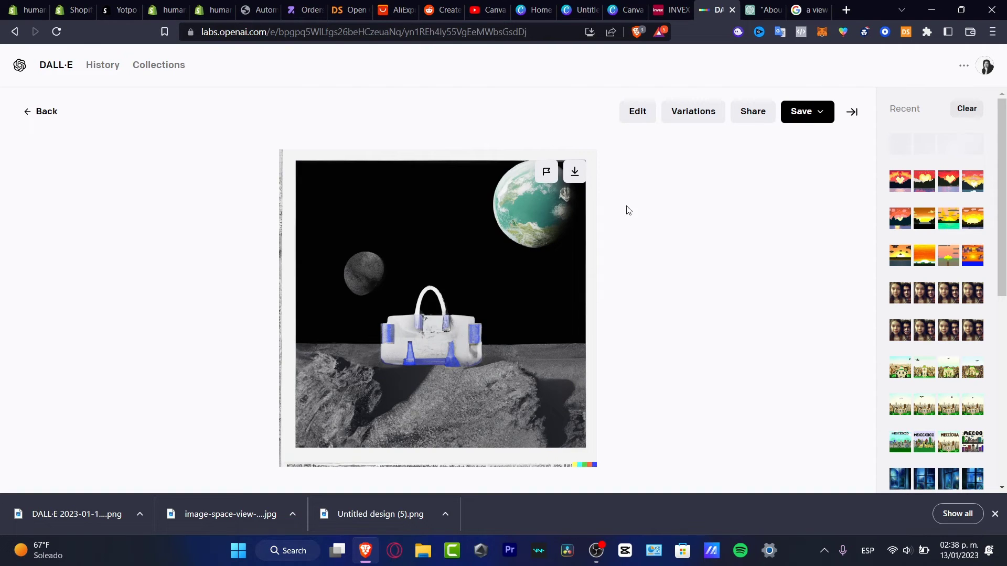
pyautogui.click(640, 114)
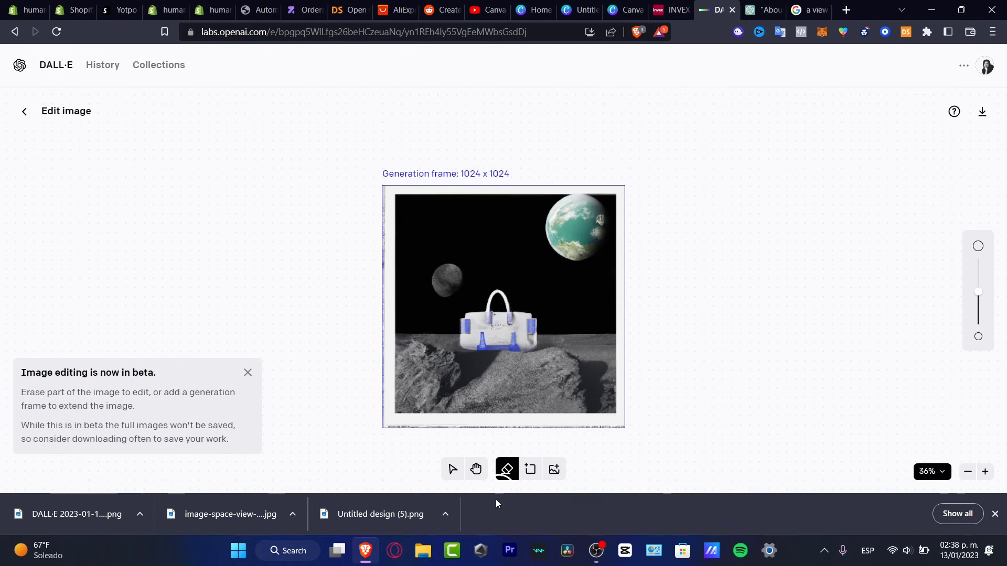
pyautogui.click(554, 468)
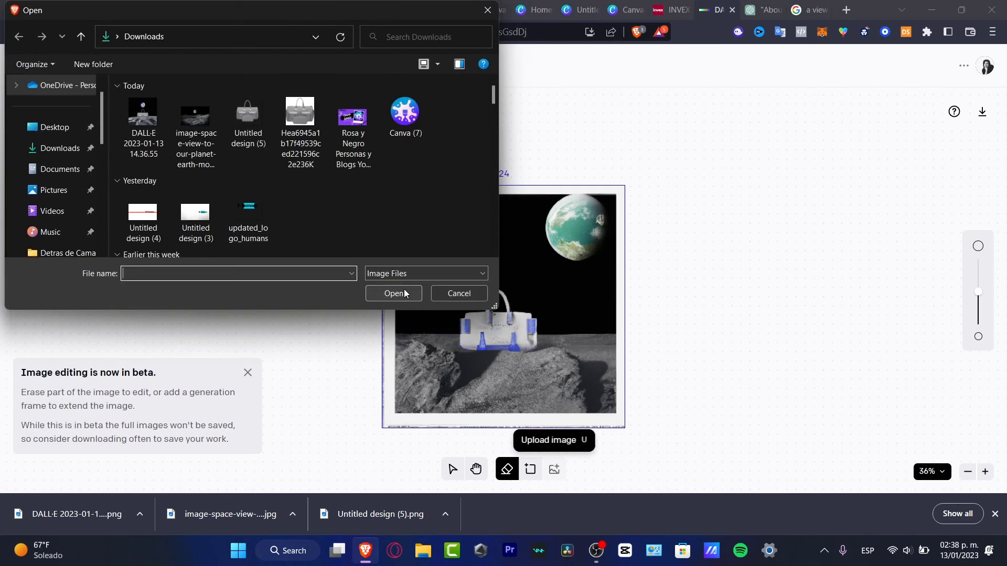
pyautogui.click(248, 116)
pyautogui.click(393, 295)
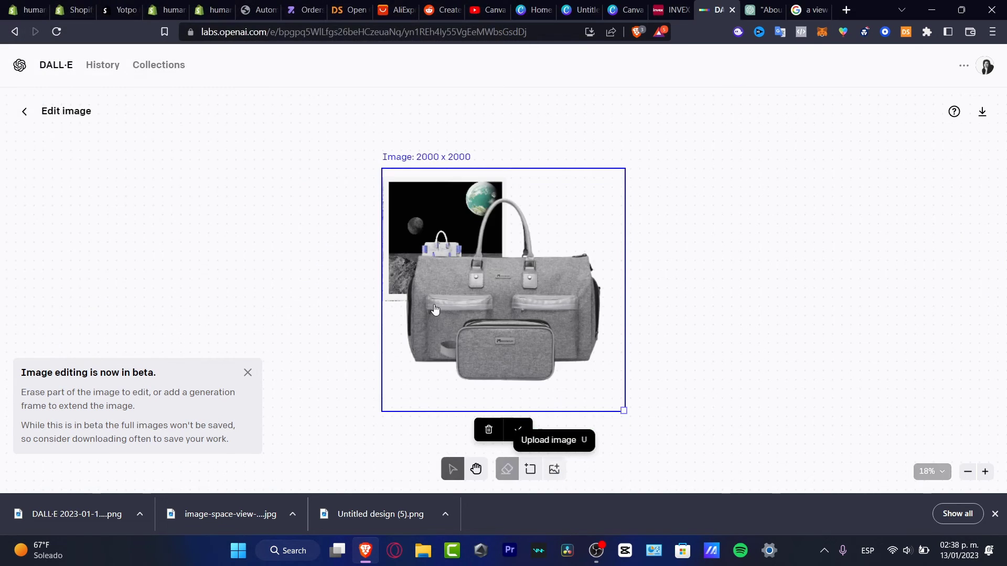
# - Scale the uploaded bag image down to about 660 × 660 px and move it over the white handbag in the moon scene
pyautogui.moveTo(482, 300)
pyautogui.mouseDown()
pyautogui.moveTo(512, 307)
pyautogui.moveTo(483, 308)
pyautogui.mouseUp()
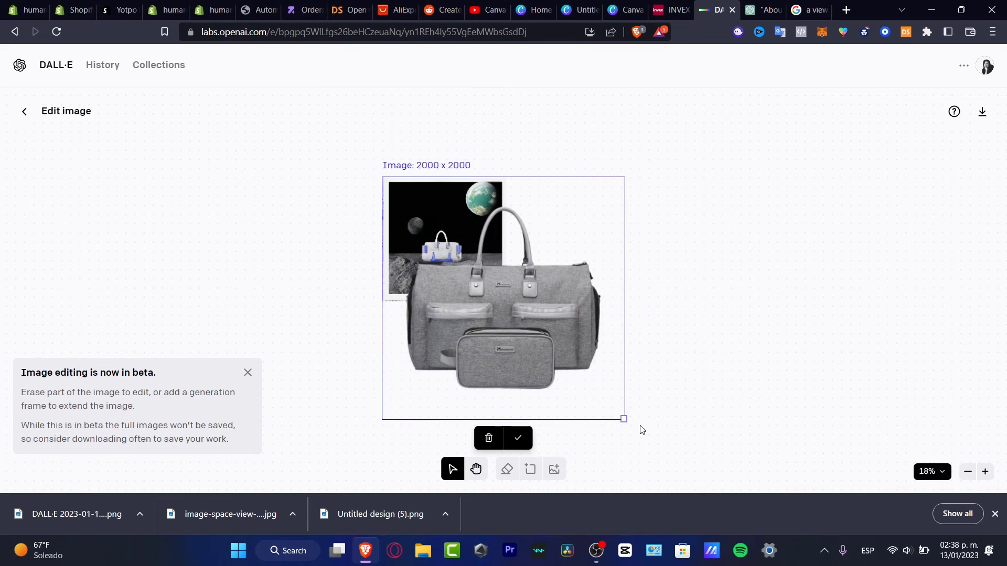
pyautogui.moveTo(623, 419); pyautogui.dragTo(462, 256)
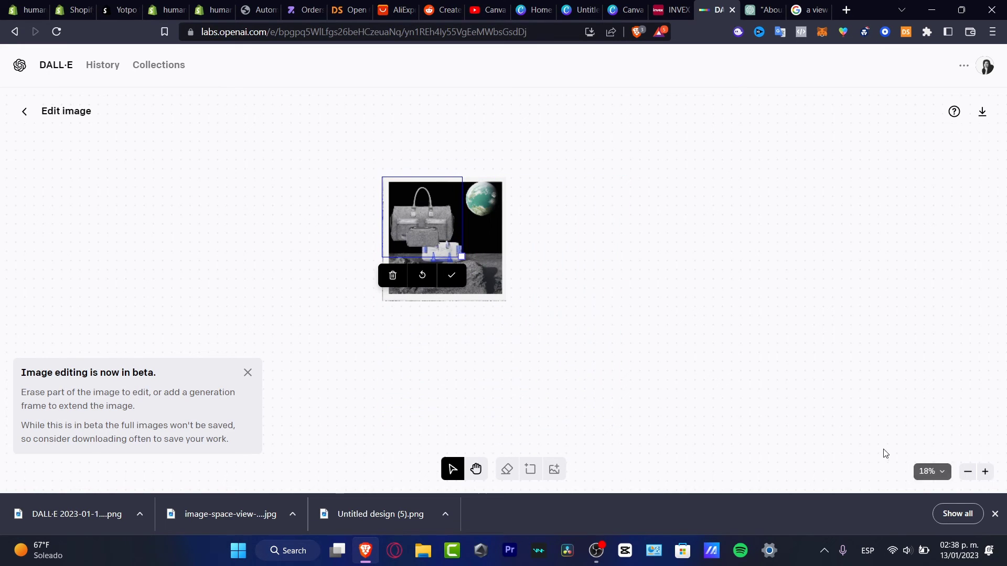
pyautogui.click(967, 471)
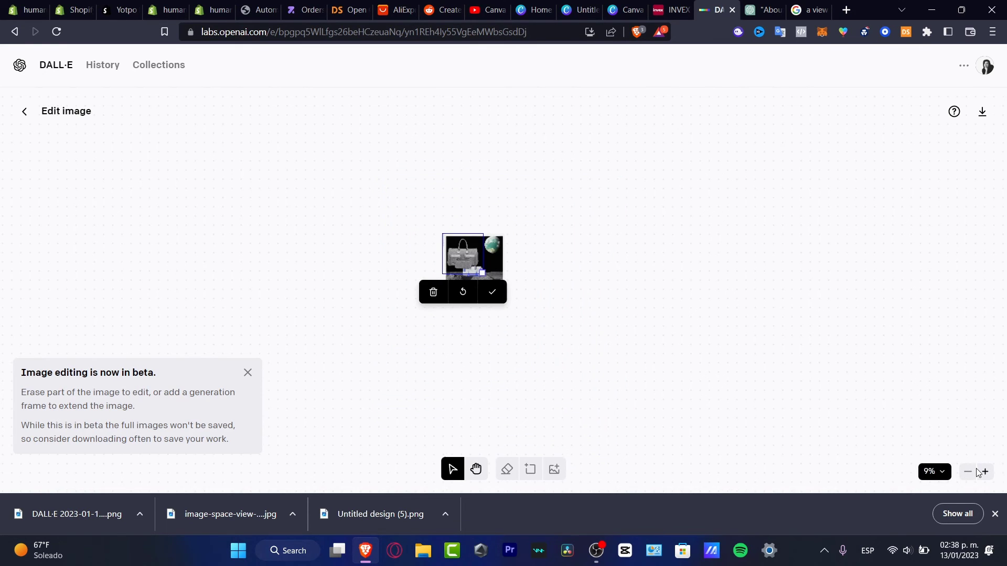
pyautogui.click(984, 472)
pyautogui.click(984, 472)
pyautogui.moveTo(388, 163); pyautogui.dragTo(435, 209)
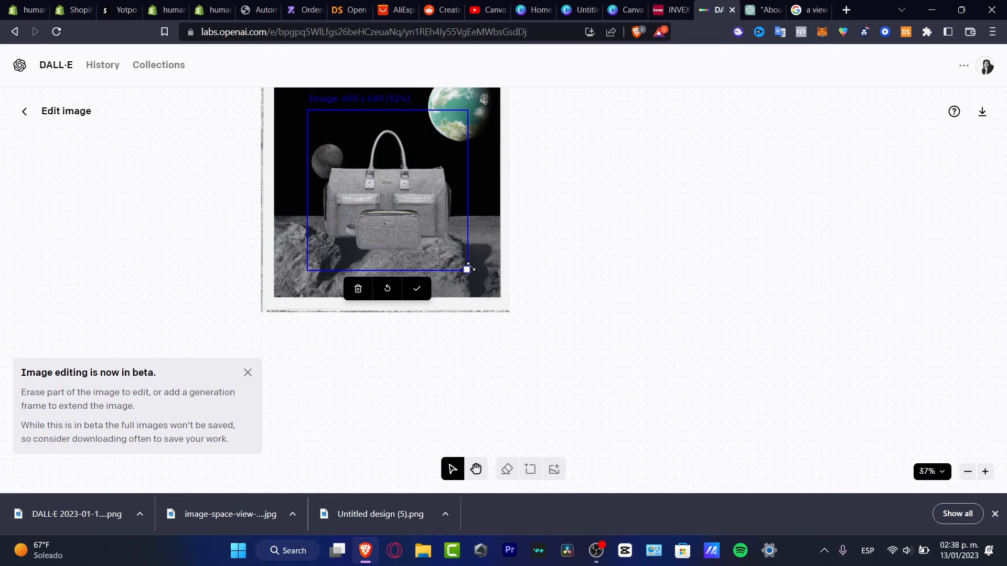
# - Fine-tune the bag's size and position so it covers the white handbag and rests on the moon rocks
pyautogui.moveTo(470, 267); pyautogui.dragTo(428, 230)
pyautogui.moveTo(399, 177); pyautogui.dragTo(415, 209)
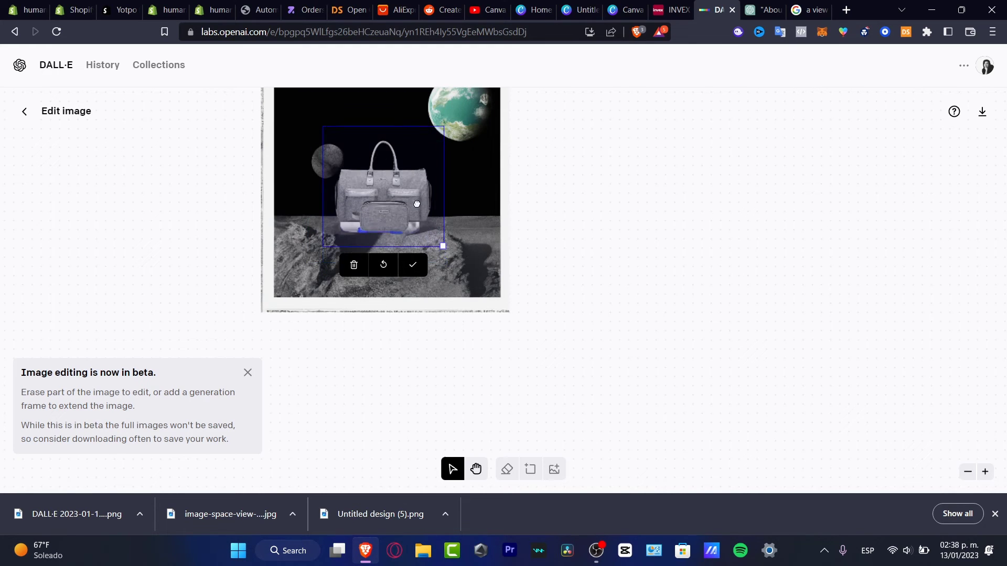
pyautogui.moveTo(443, 262); pyautogui.dragTo(476, 294)
pyautogui.moveTo(424, 241); pyautogui.dragTo(407, 209)
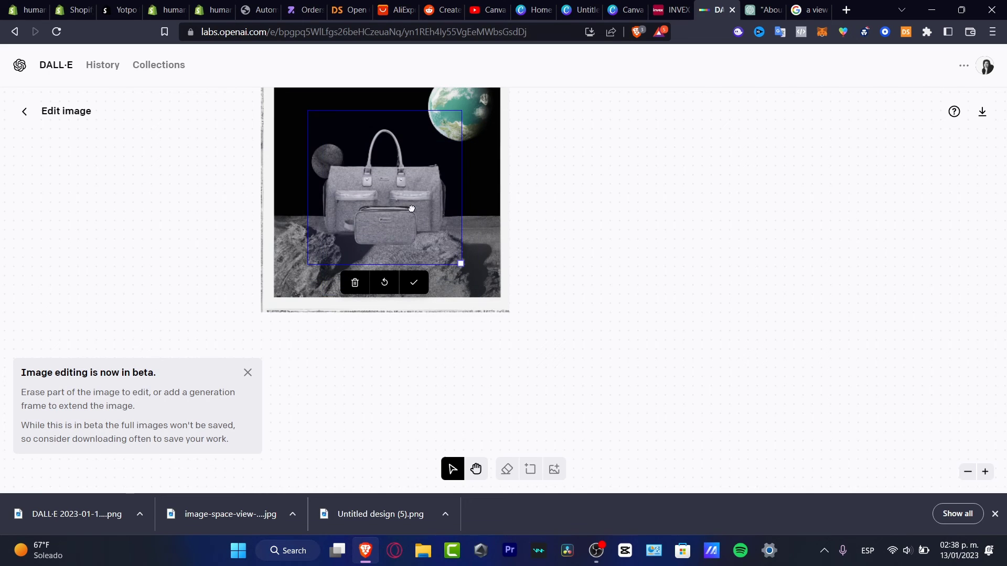
# - Apply the bag's placement and download the finished composite image
pyautogui.click(414, 282)
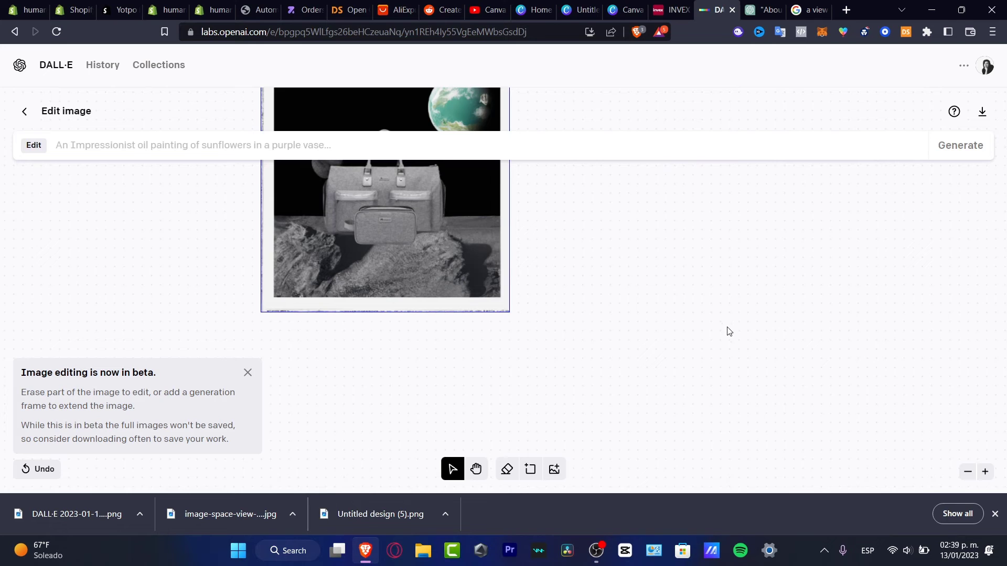
pyautogui.click(987, 121)
pyautogui.click(394, 290)
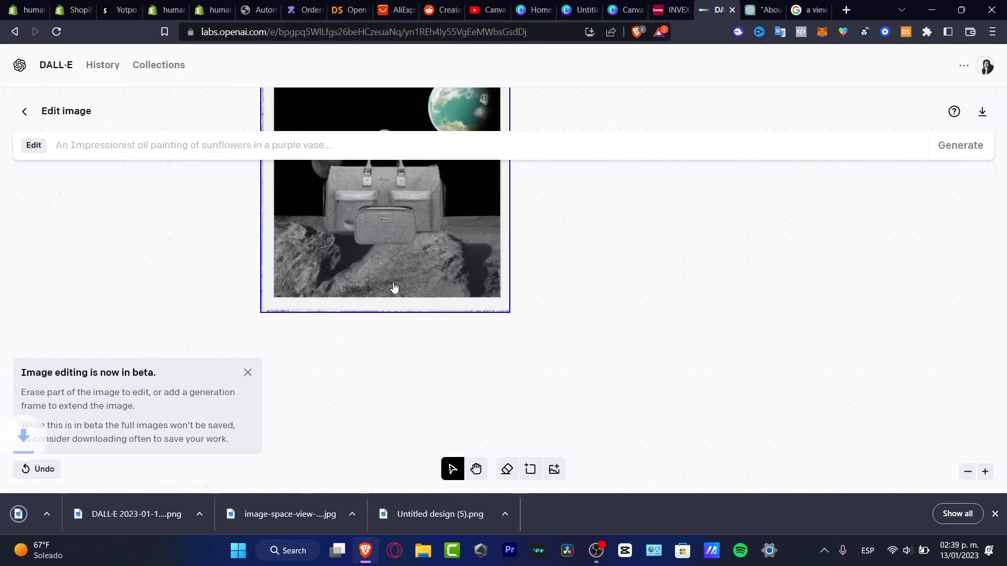
# - Switch to the Carry On Business Travel Bag product in Shopify and upload "DALL·E 2023-01-13 14.39.04" to its media
pyautogui.click(35, 6)
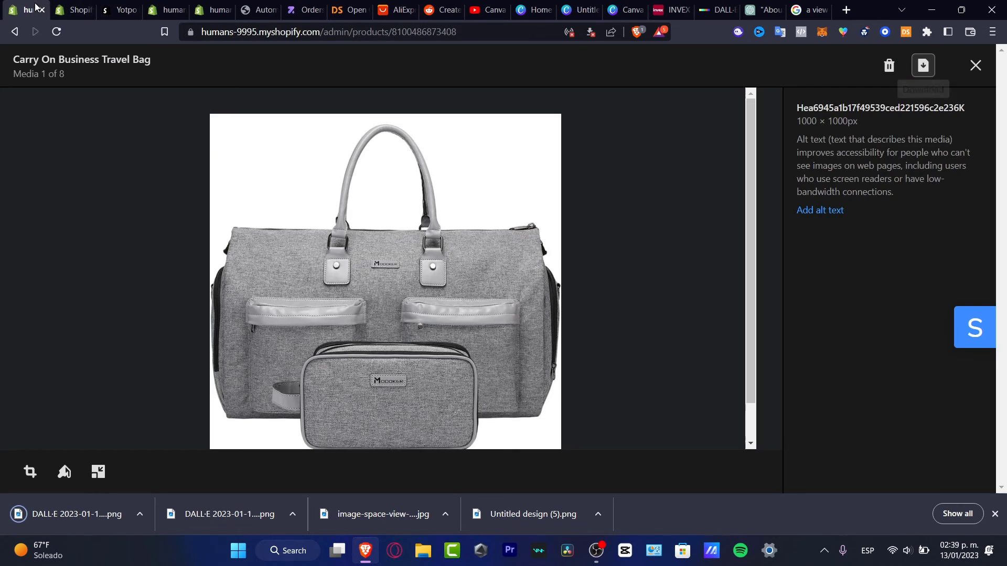
pyautogui.click(975, 65)
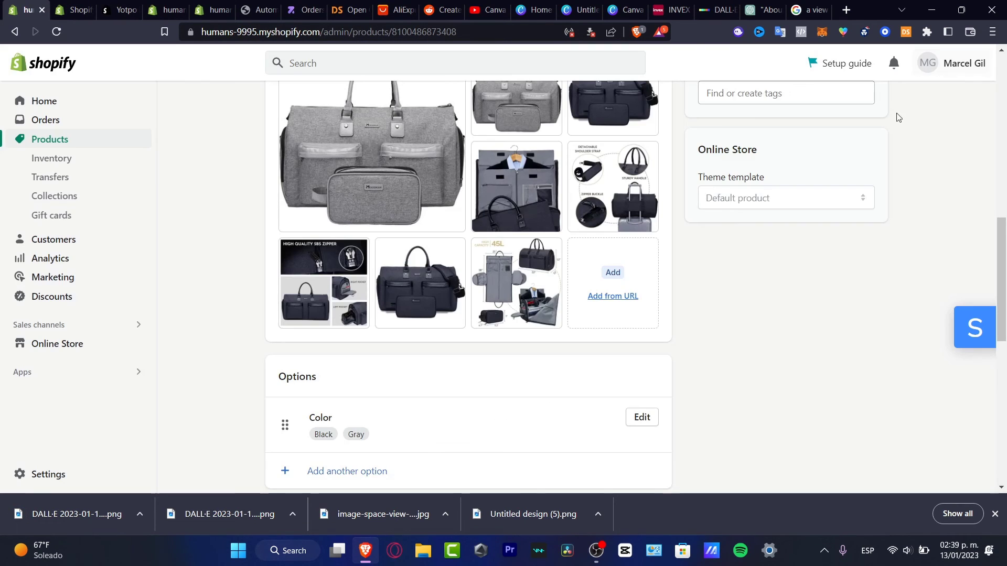
pyautogui.scroll(4, 724, 292)
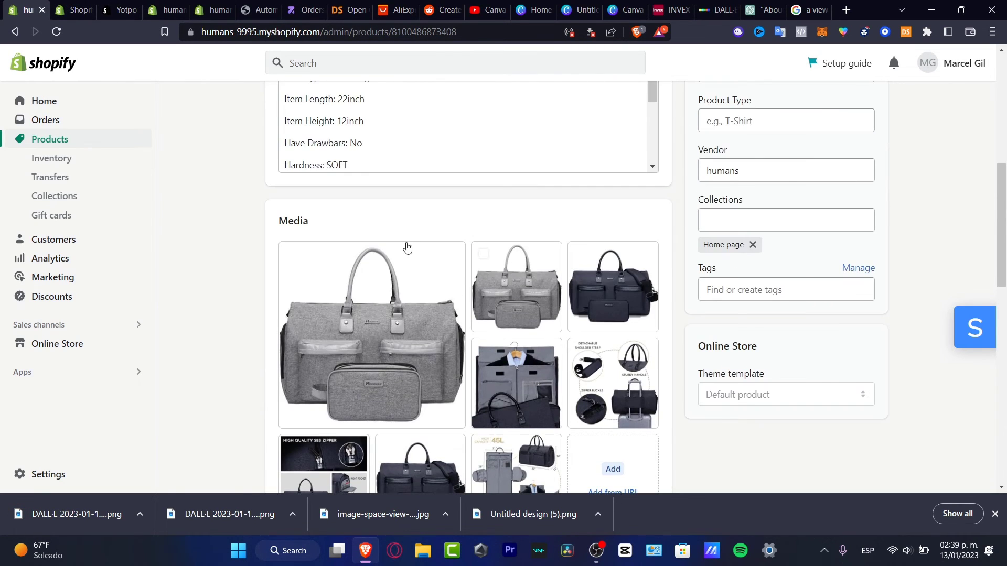
pyautogui.click(644, 458)
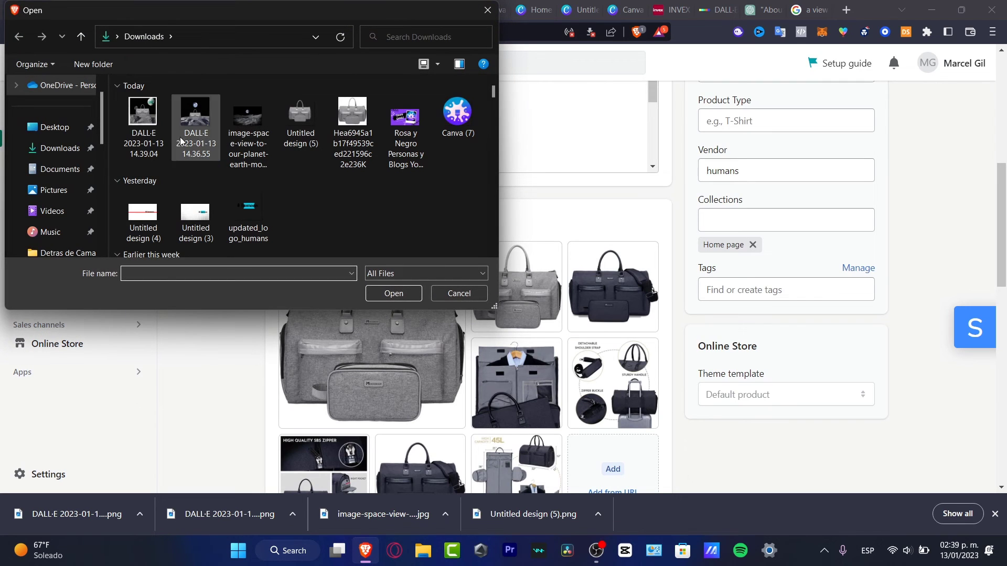
pyautogui.click(143, 123)
pyautogui.click(393, 293)
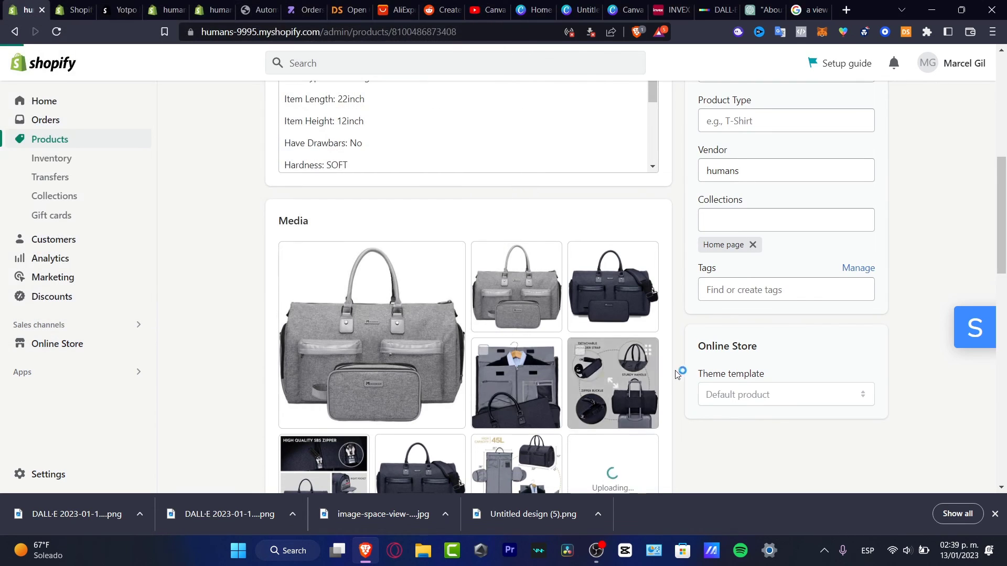
# - Reorder the product media so that the new moon composite is the first image
pyautogui.scroll(-4, 691, 381)
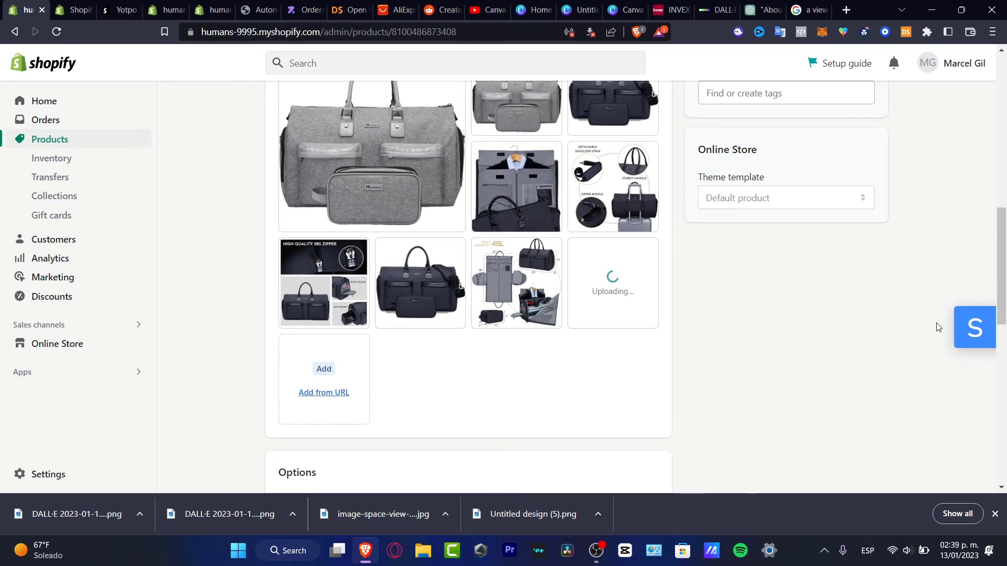
pyautogui.scroll(2, 939, 326)
pyautogui.moveTo(574, 347); pyautogui.dragTo(425, 196)
pyautogui.moveTo(326, 177); pyautogui.dragTo(373, 224)
# - Change the product title to "Cosmic Carry On Business Travel Bag Astronaut Style" and save the product
pyautogui.scroll(4, 496, 211)
pyautogui.scroll(6, 496, 211)
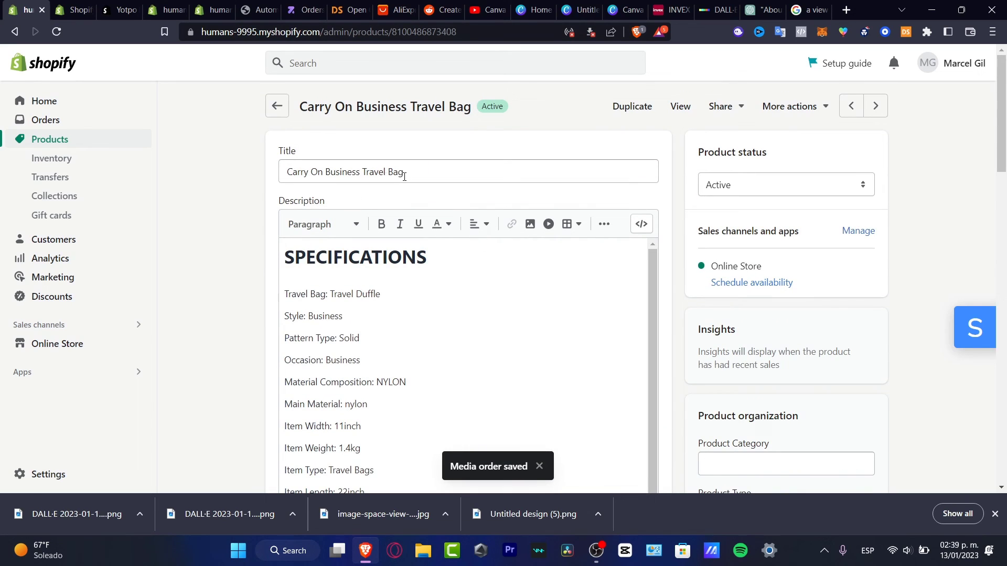
pyautogui.click(288, 173)
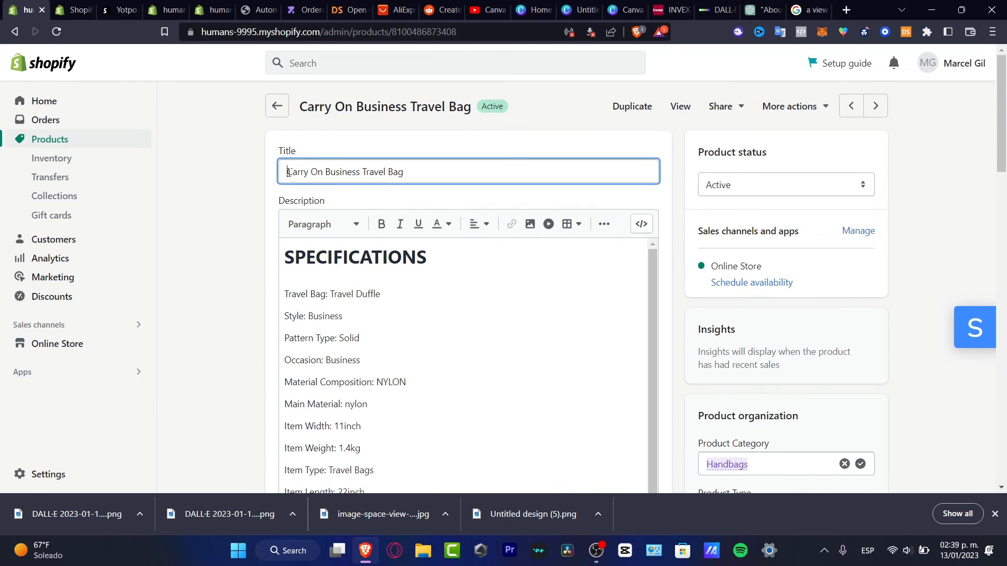
pyautogui.write('Co')
pyautogui.press('BackSpace')
pyautogui.press('BackSpace')
pyautogui.write('Cosmic ')
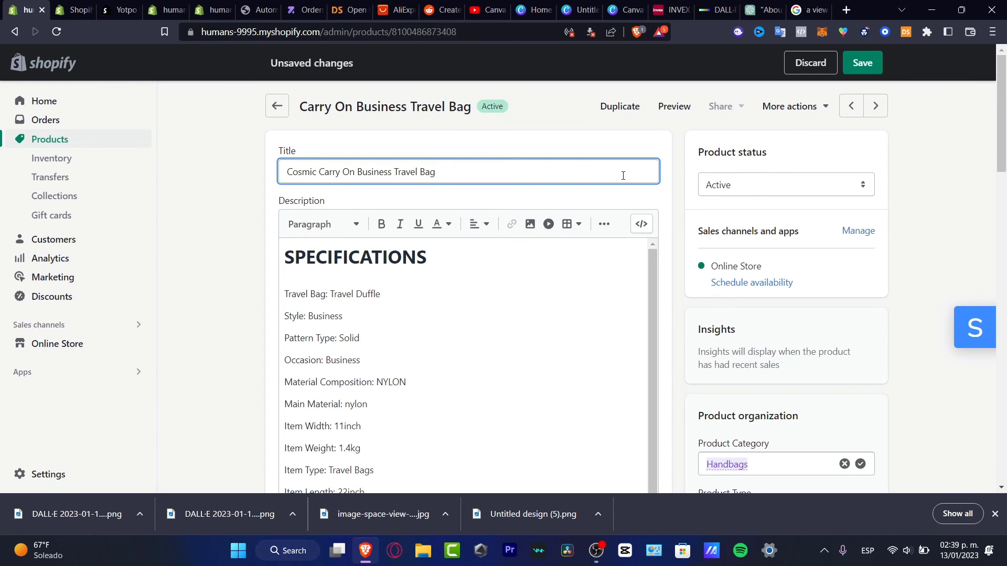
pyautogui.write('stronaut Style')
pyautogui.press('Return')
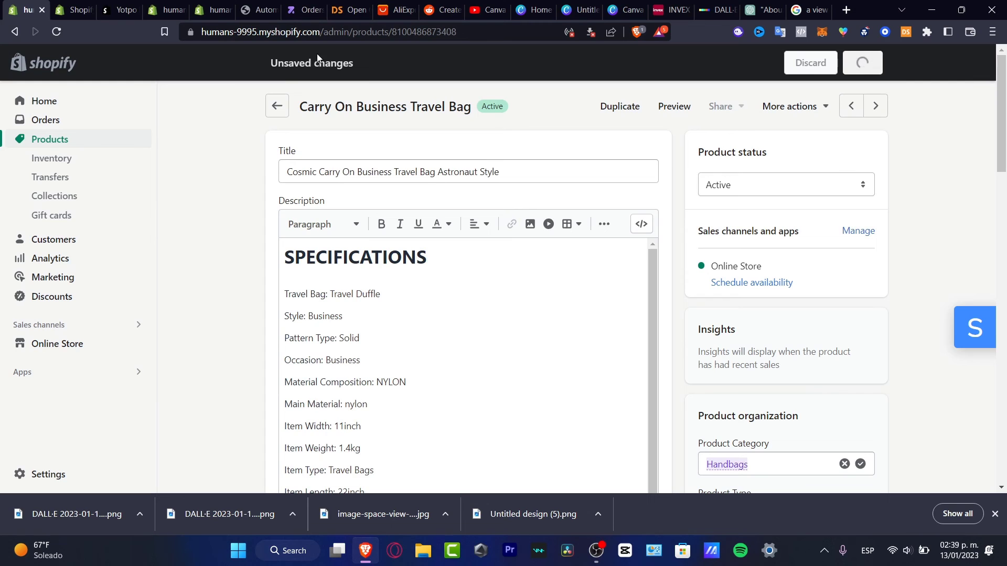
# - Switch to the live storefront, browse its catalog and open the Cosmic Carry On Business Travel Bag product page
pyautogui.click(258, 10)
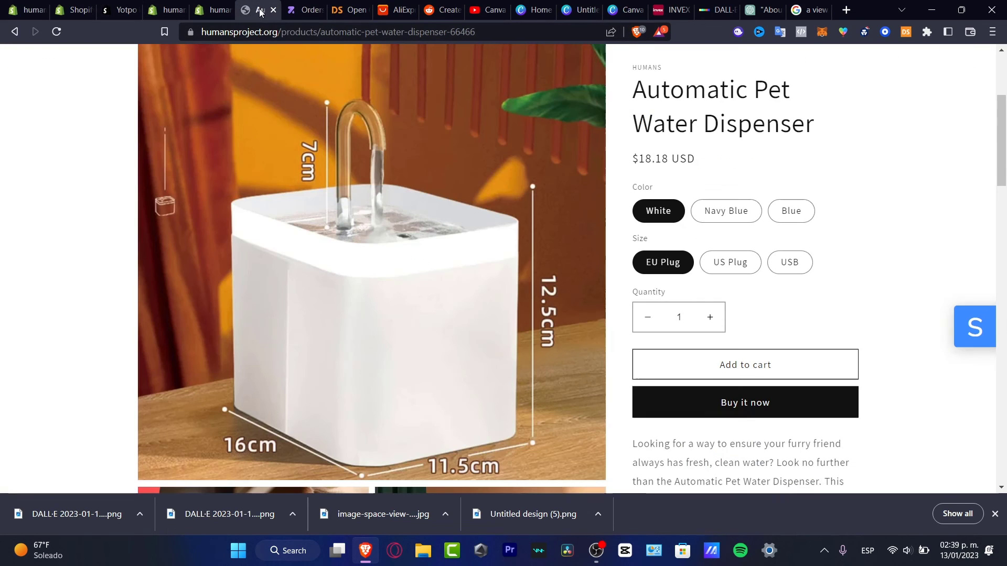
pyautogui.scroll(3, 120, 107)
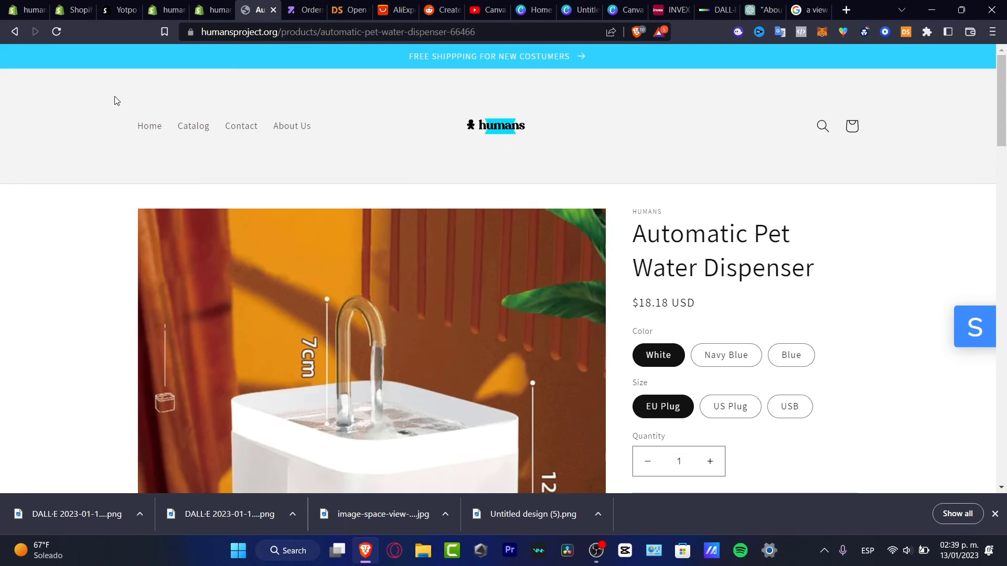
pyautogui.click(192, 129)
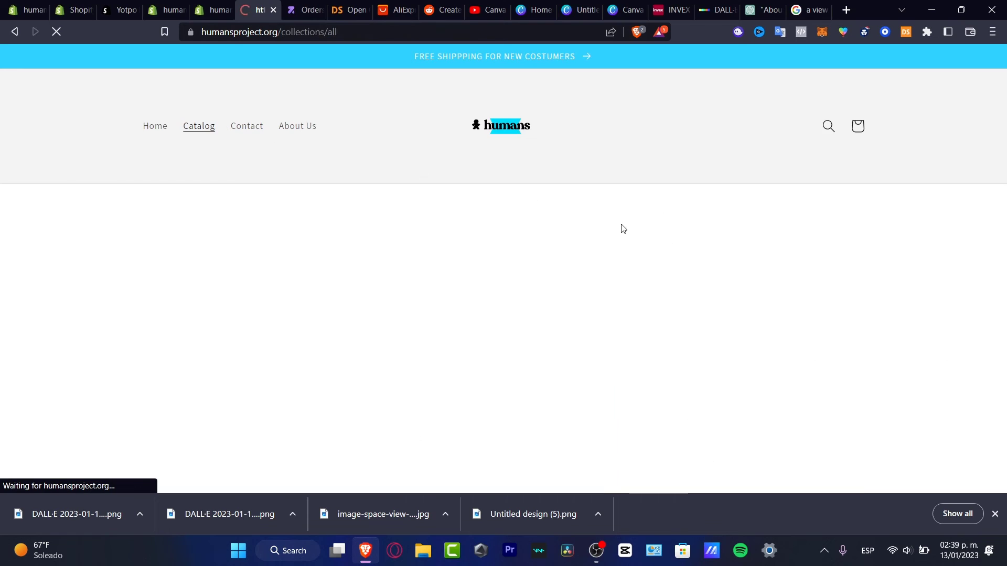
pyautogui.scroll(-3, 908, 249)
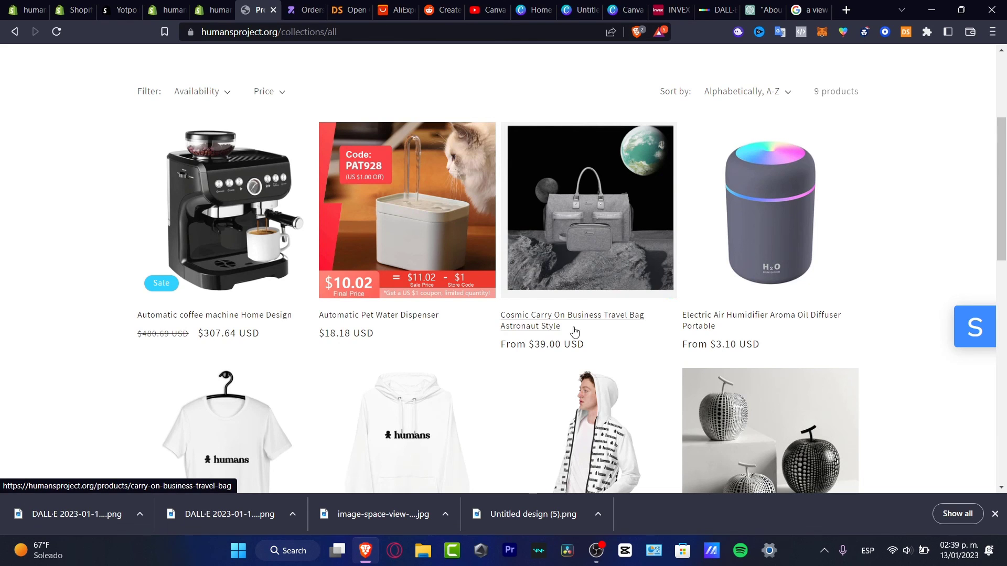
pyautogui.click(577, 261)
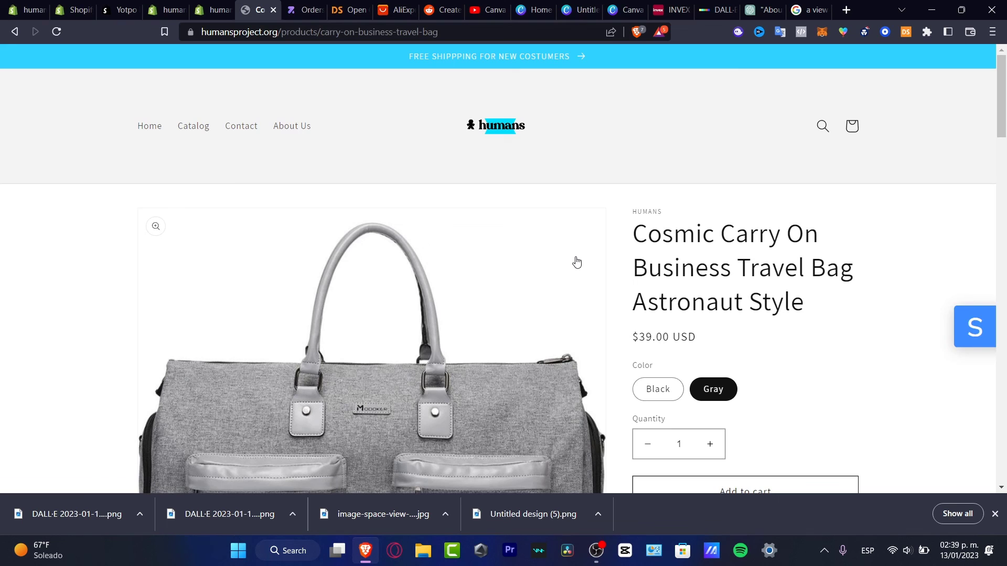
# - Review the travel bag page's title, images and purchase options, and hide the browser's downloads bar
pyautogui.scroll(-3, 841, 308)
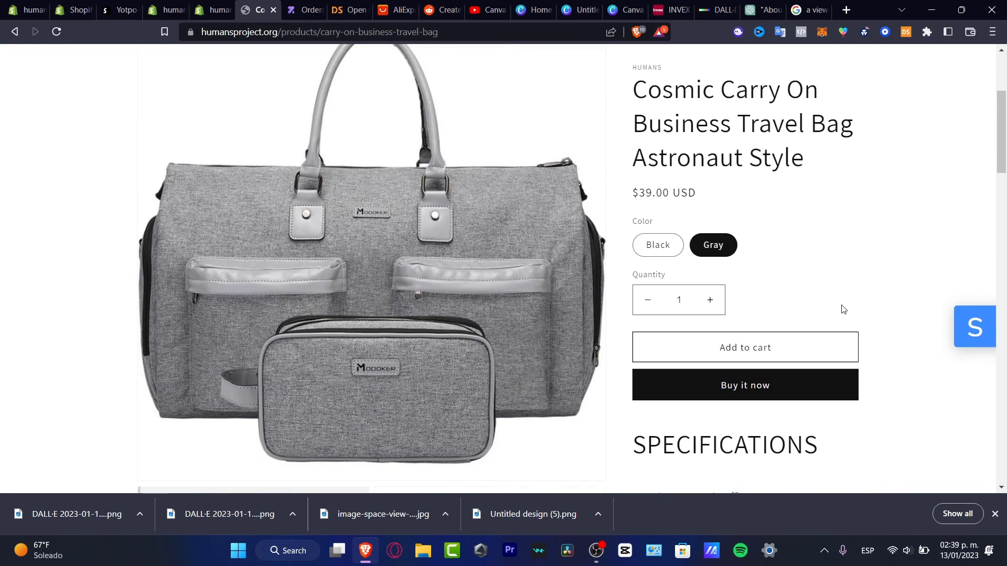
pyautogui.scroll(-5, 841, 308)
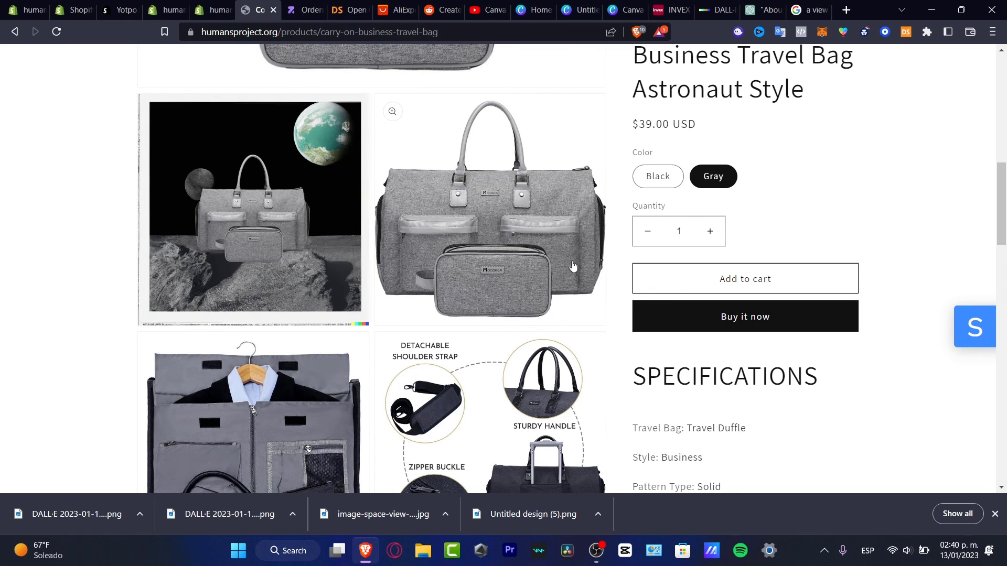
pyautogui.scroll(4, 711, 300)
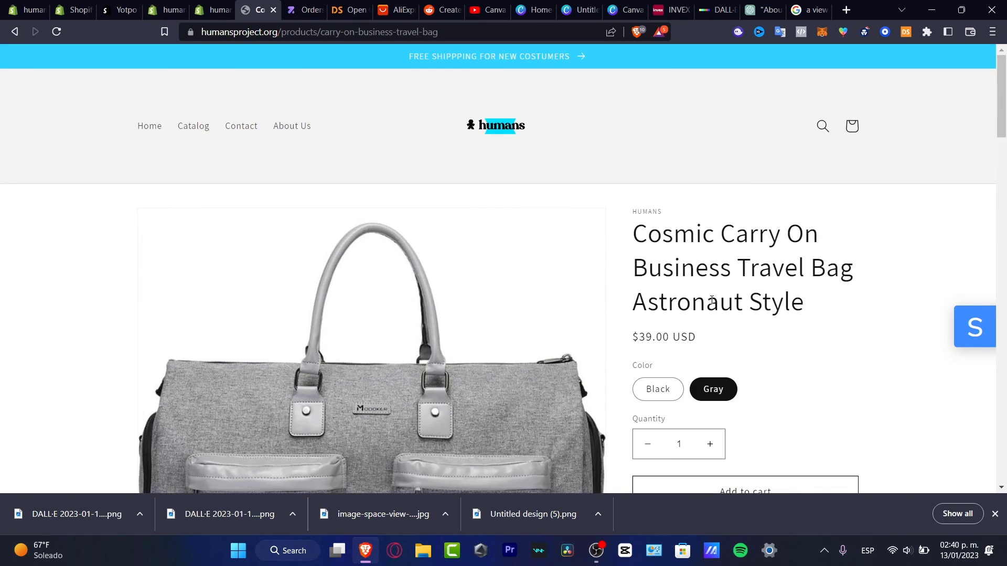
pyautogui.scroll(-3, 721, 302)
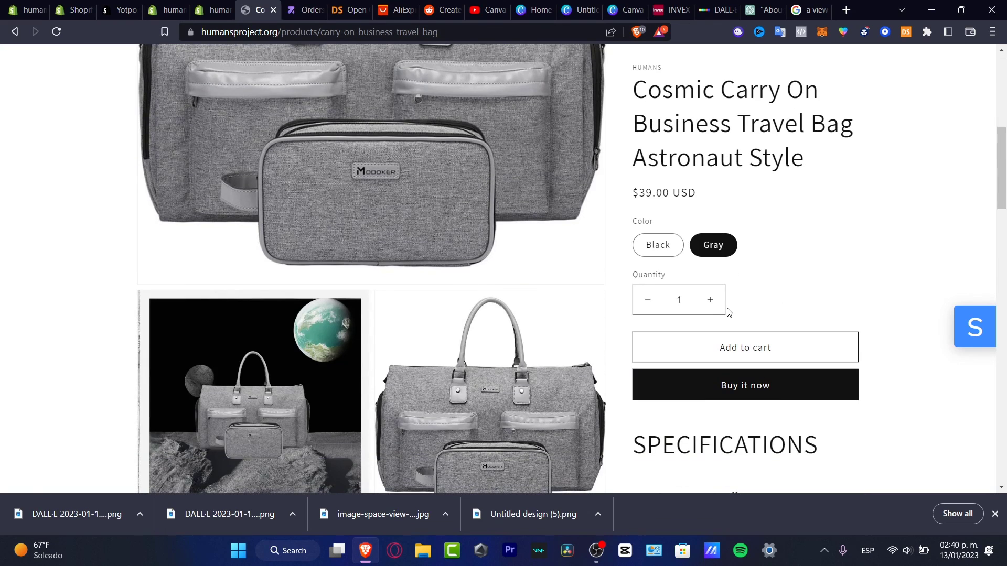
pyautogui.click(996, 513)
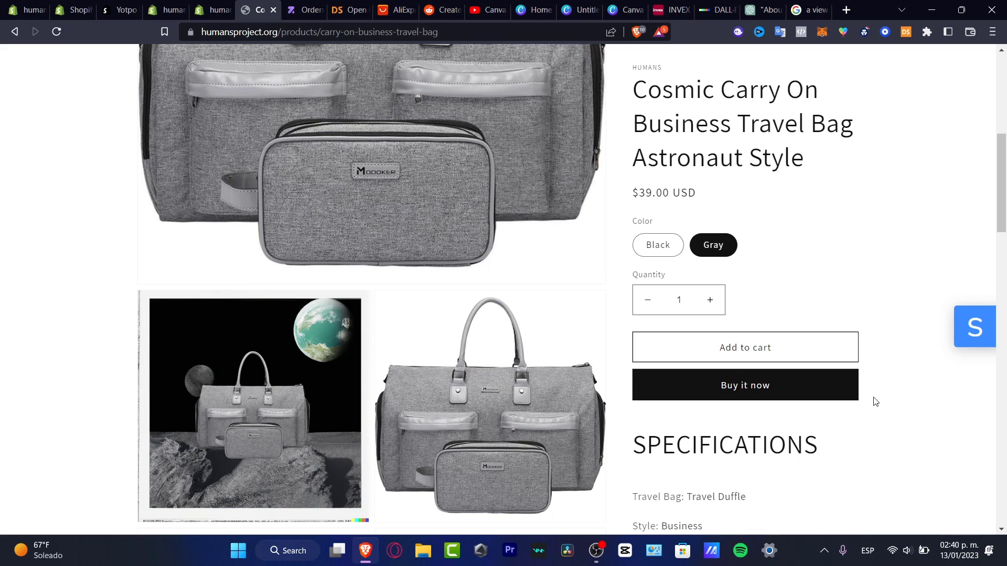